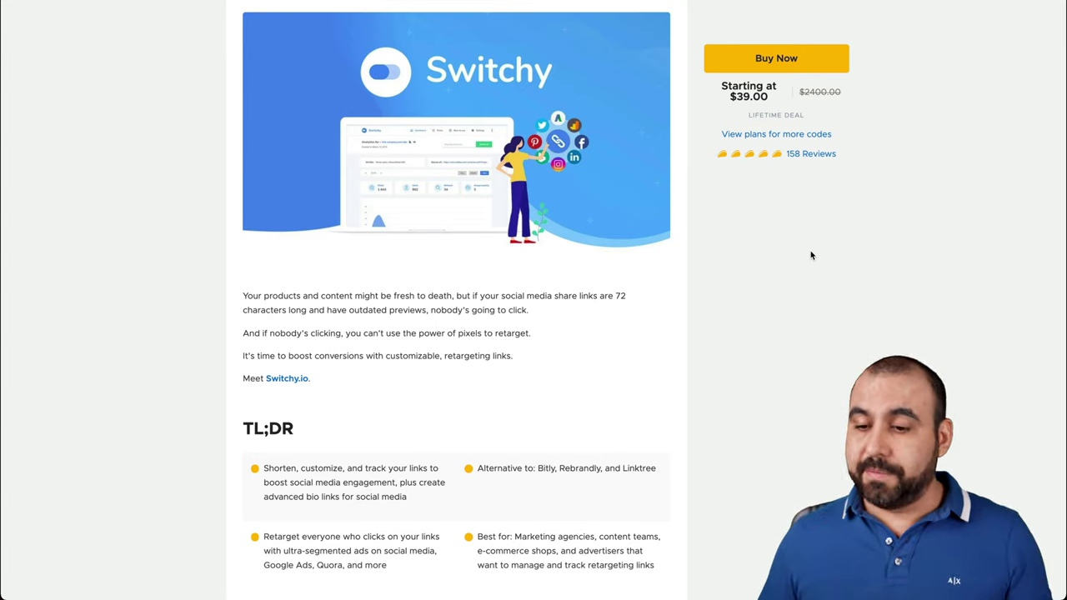
Review the Single plan's allowances for monthly clicks, custom domains and links in the Switchy plan comparison
{"action": "scroll", "coordinate": [811, 255], "scroll_direction": "down", "scroll_amount": 20}
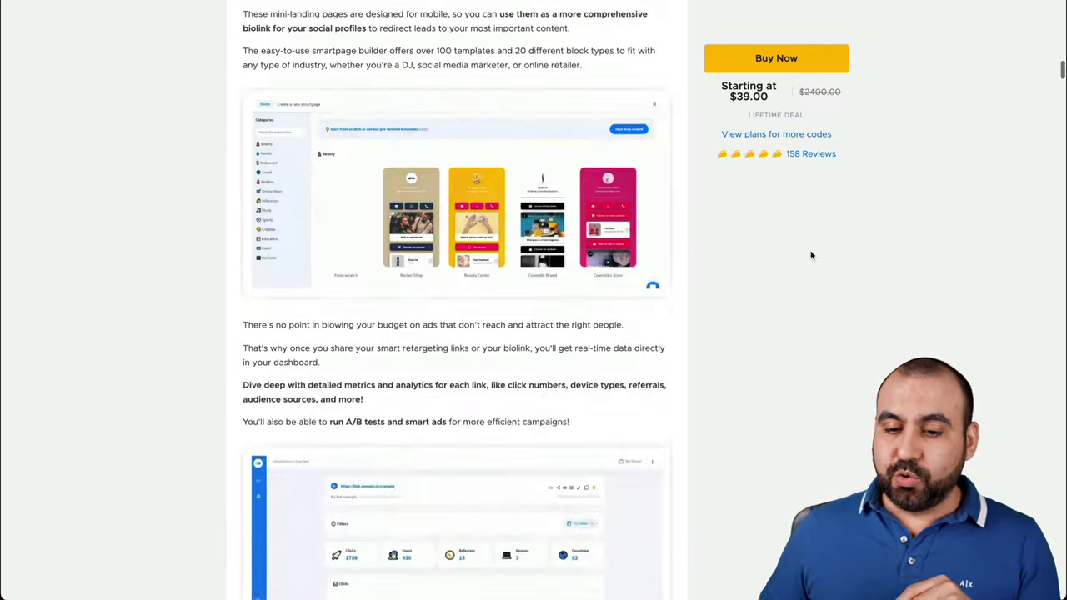
{"action": "scroll", "coordinate": [811, 255], "scroll_direction": "up", "scroll_amount": 4}
{"action": "scroll", "coordinate": [811, 255], "scroll_direction": "down", "scroll_amount": 2}
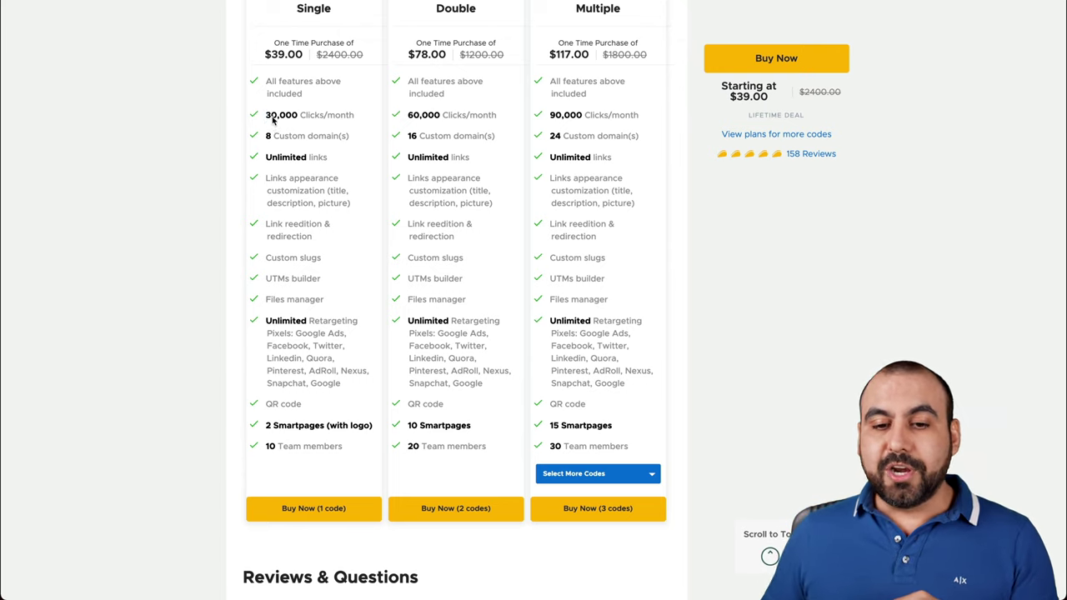
{"action": "left_click_drag", "start_coordinate": [266, 115], "coordinate": [336, 114]}
{"action": "triple_click", "coordinate": [338, 115]}
{"action": "left_click", "coordinate": [342, 117]}
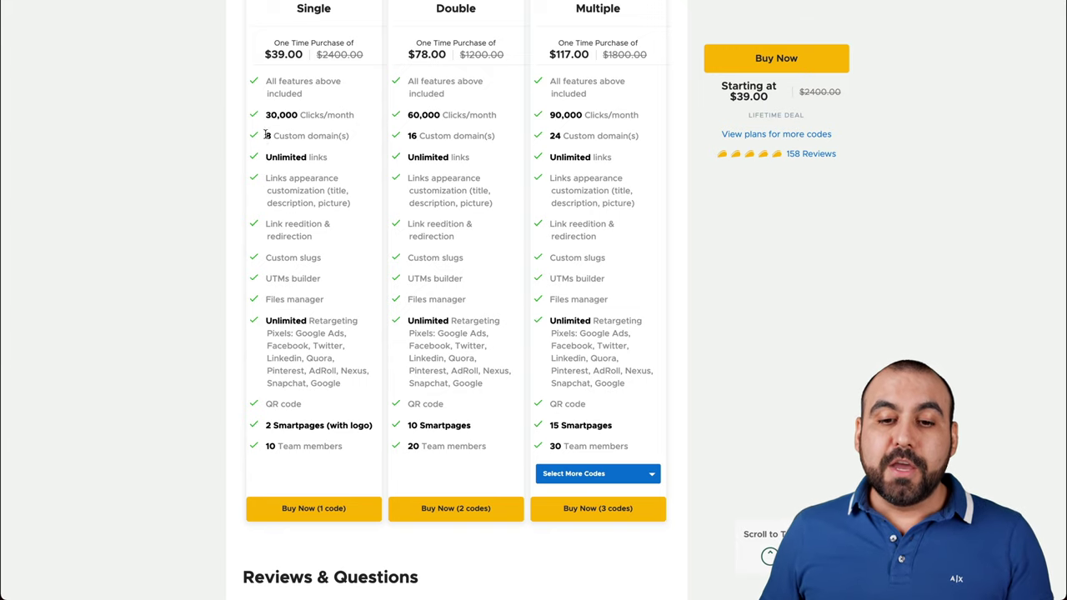
{"action": "left_click_drag", "start_coordinate": [264, 136], "coordinate": [333, 138]}
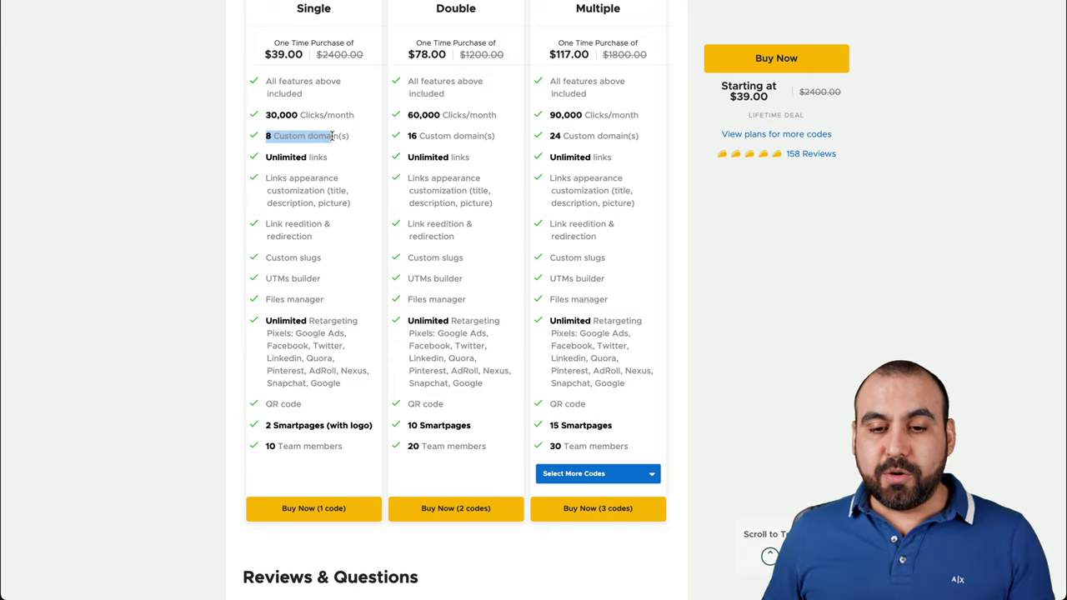
{"action": "double_click", "coordinate": [334, 136]}
{"action": "left_click", "coordinate": [334, 136]}
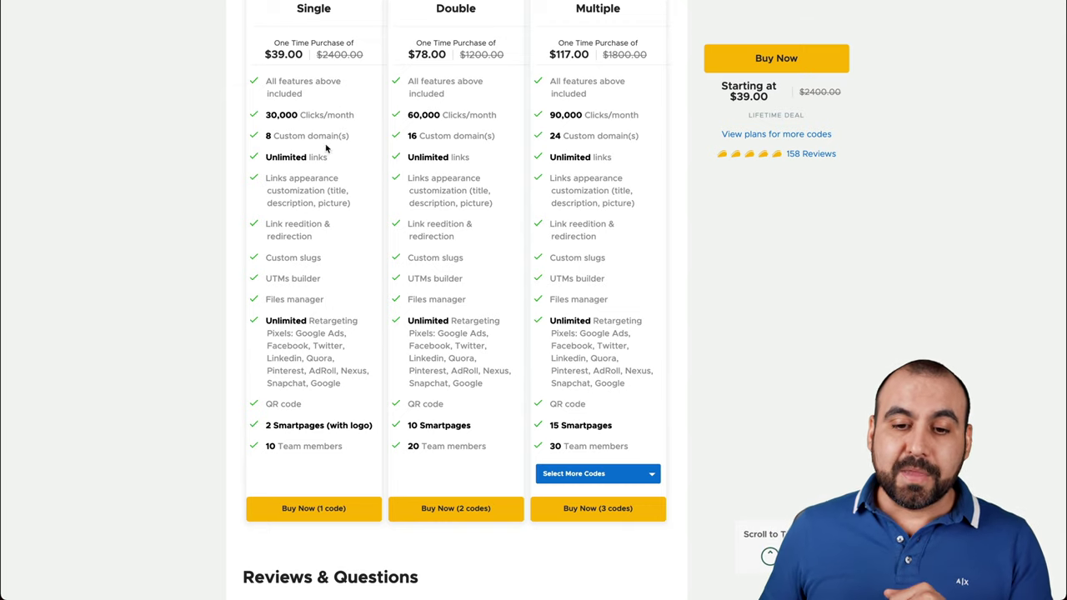
{"action": "triple_click", "coordinate": [296, 157]}
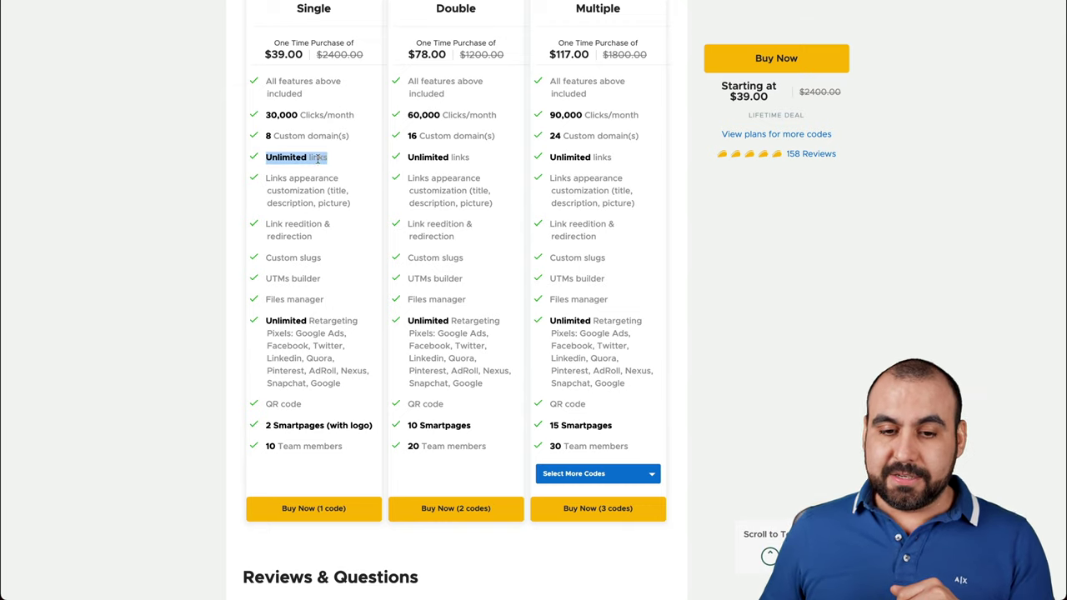
{"action": "left_click", "coordinate": [315, 160]}
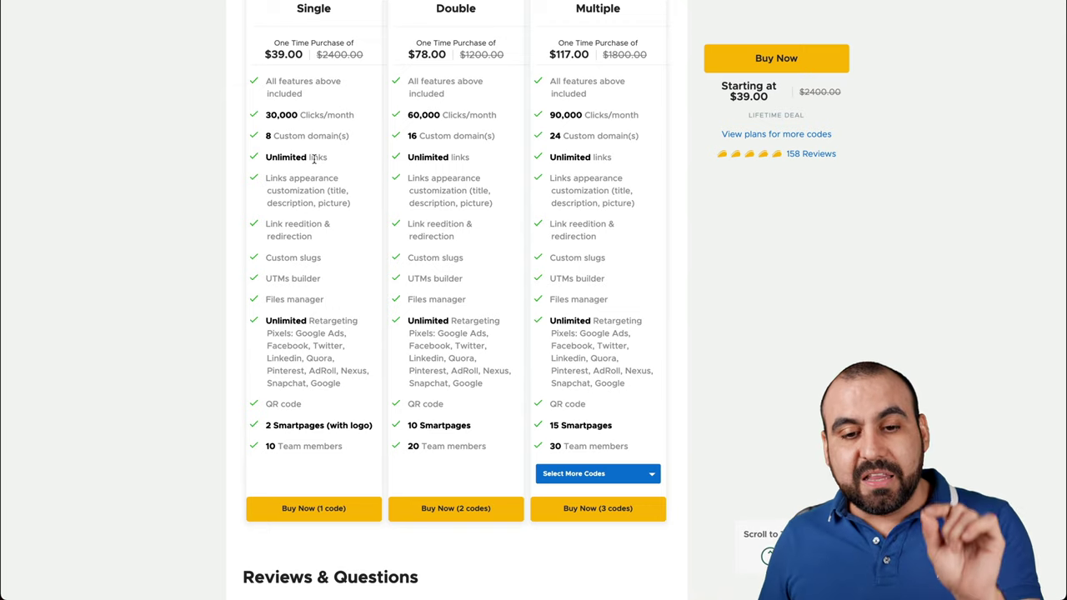
Check the Single plan's monthly clicks, Smartpages and team member allowances
{"action": "left_click_drag", "start_coordinate": [270, 113], "coordinate": [332, 113]}
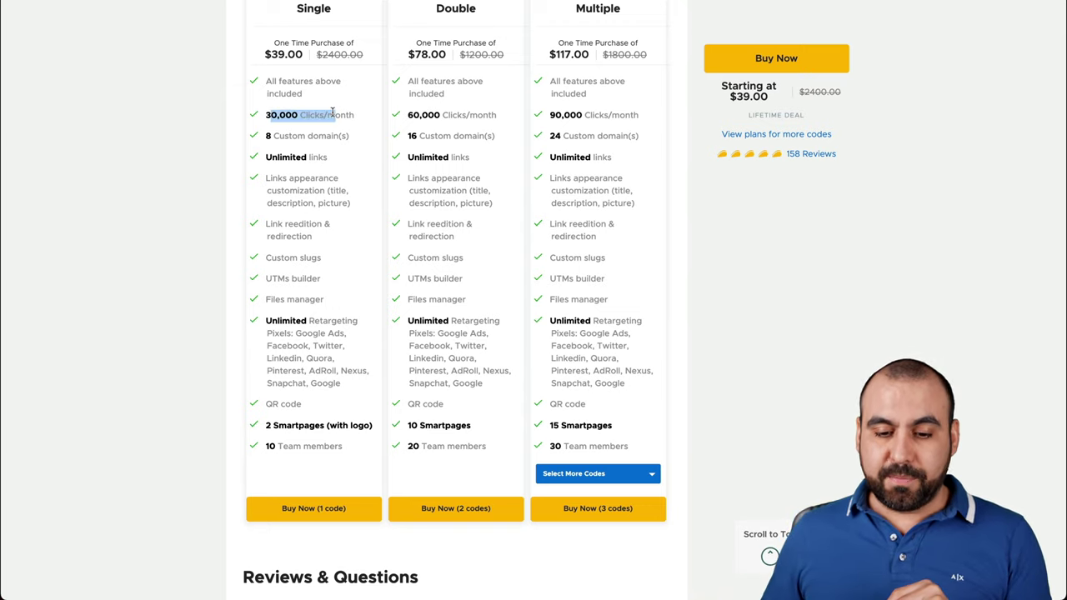
{"action": "left_click", "coordinate": [332, 113]}
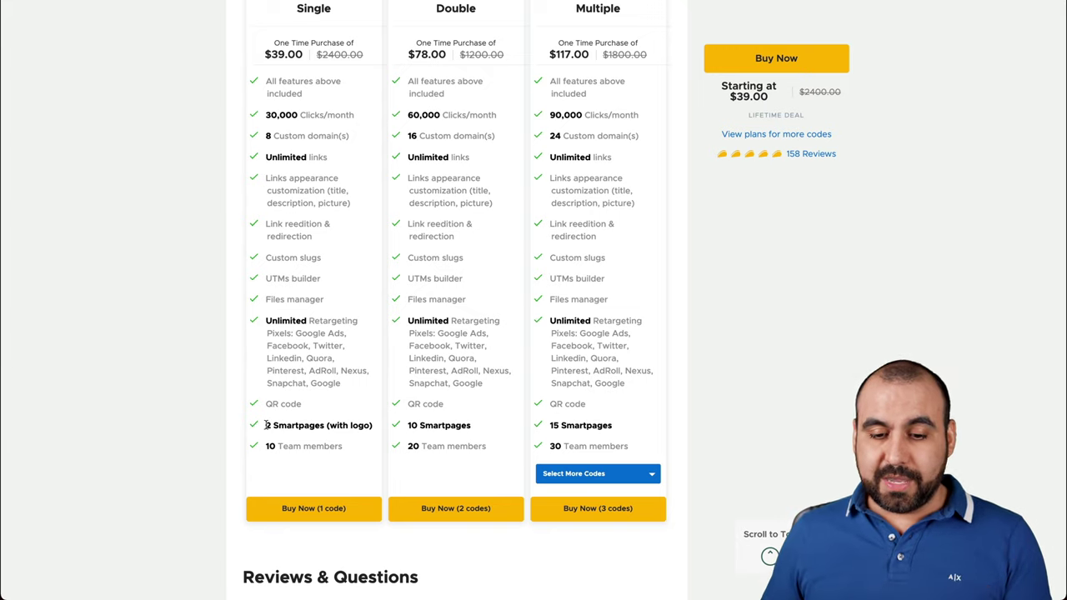
{"action": "left_click_drag", "start_coordinate": [269, 425], "coordinate": [309, 425]}
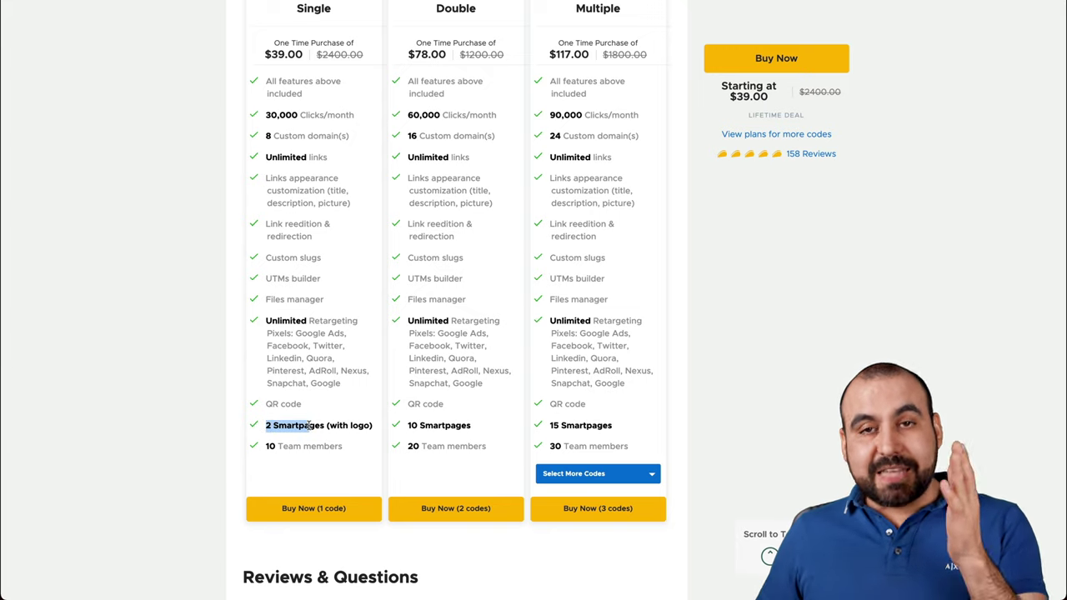
{"action": "left_click", "coordinate": [309, 425]}
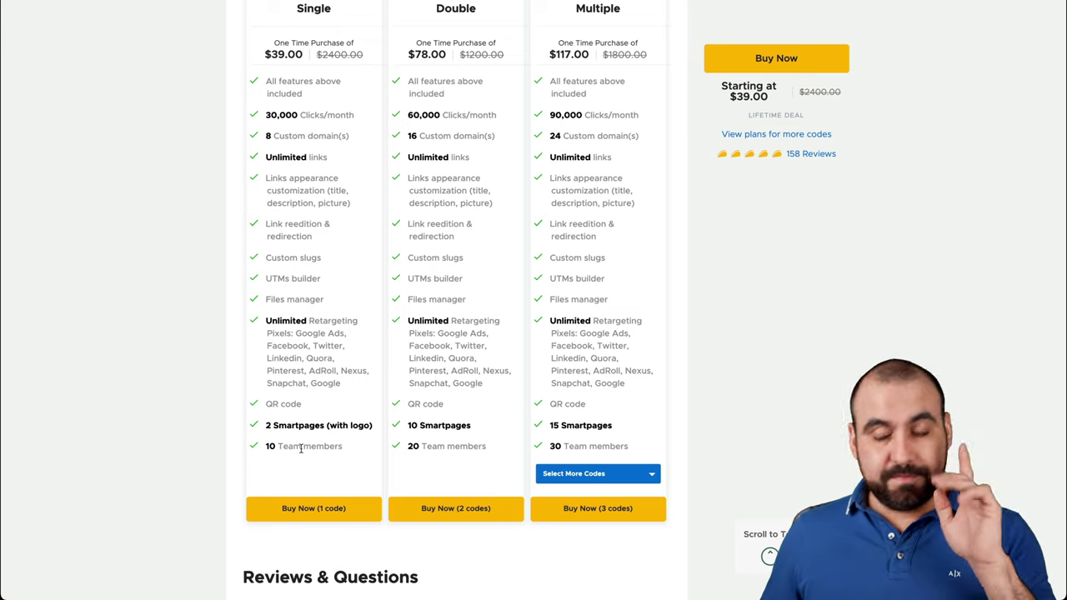
{"action": "left_click_drag", "start_coordinate": [263, 448], "coordinate": [334, 448]}
{"action": "left_click", "coordinate": [334, 448]}
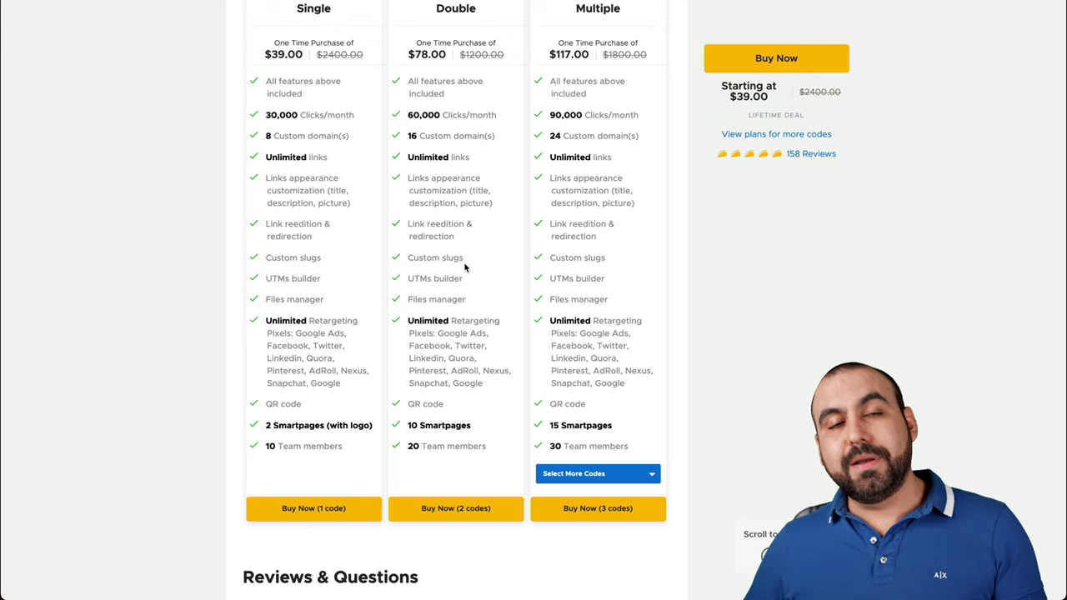
Choose 5 codes for the Multiple plan
{"action": "left_click", "coordinate": [596, 473]}
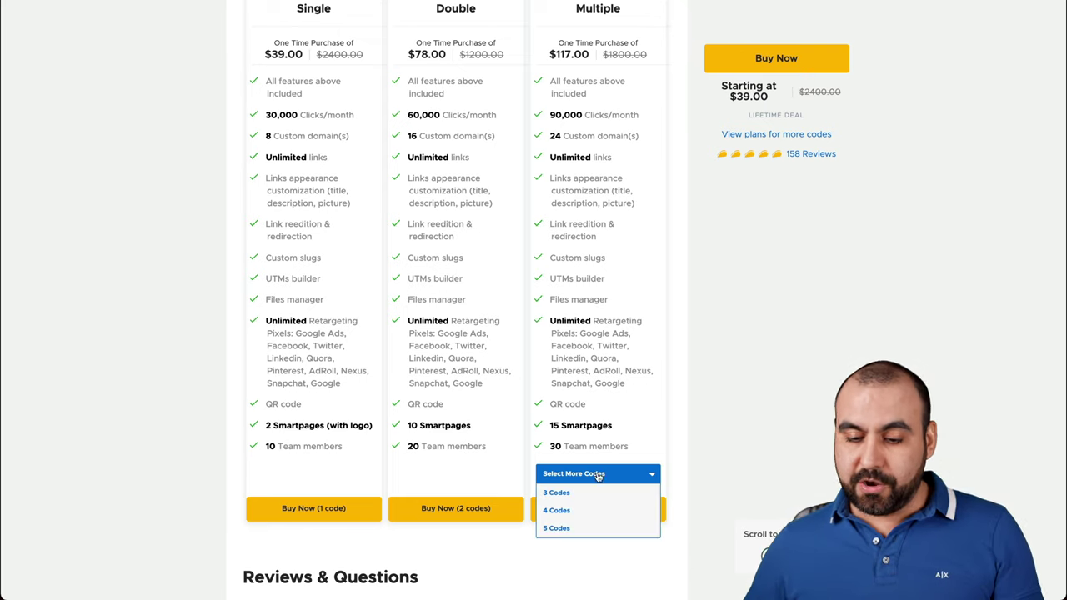
{"action": "left_click", "coordinate": [591, 529]}
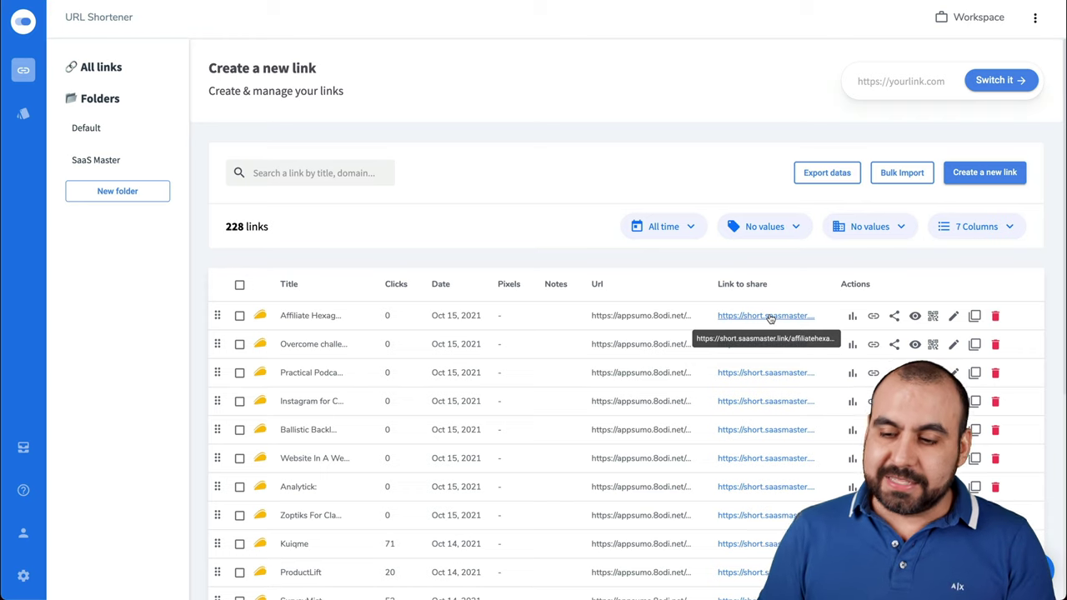
Open the analytics of the Kuiqme short link in Switchy and check its click and user totals
{"action": "scroll", "coordinate": [770, 317], "scroll_direction": "down", "scroll_amount": 1}
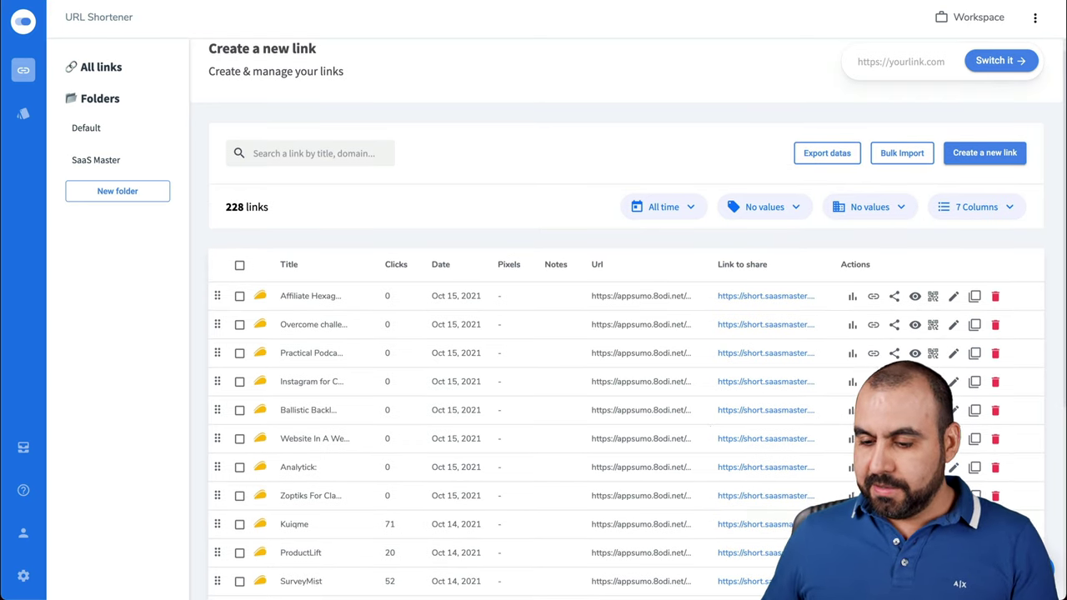
{"action": "left_click", "coordinate": [851, 409]}
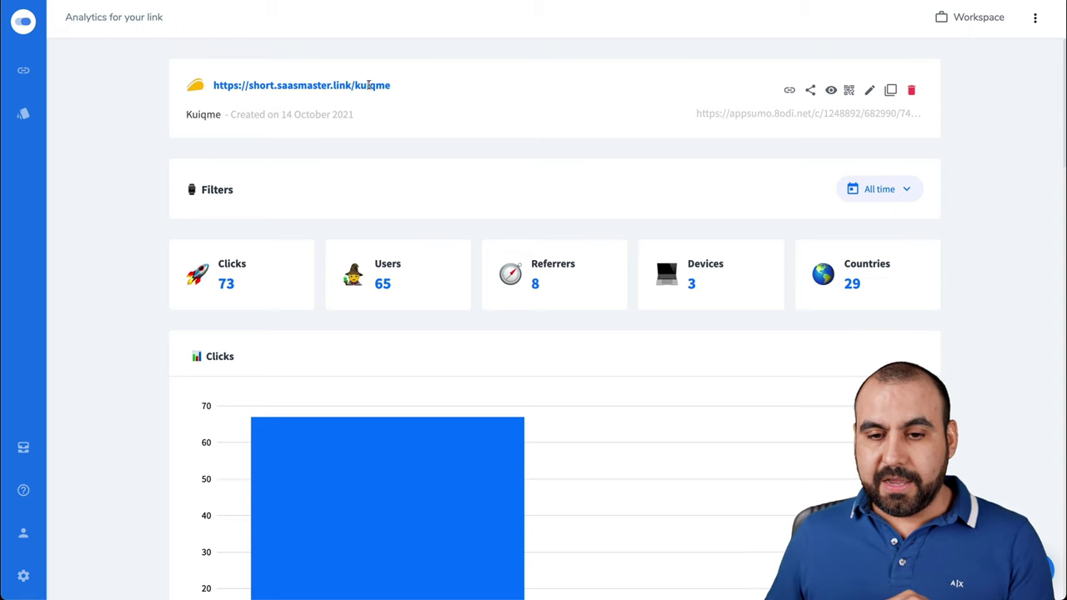
{"action": "left_click_drag", "start_coordinate": [222, 281], "coordinate": [253, 291]}
{"action": "left_click", "coordinate": [388, 313]}
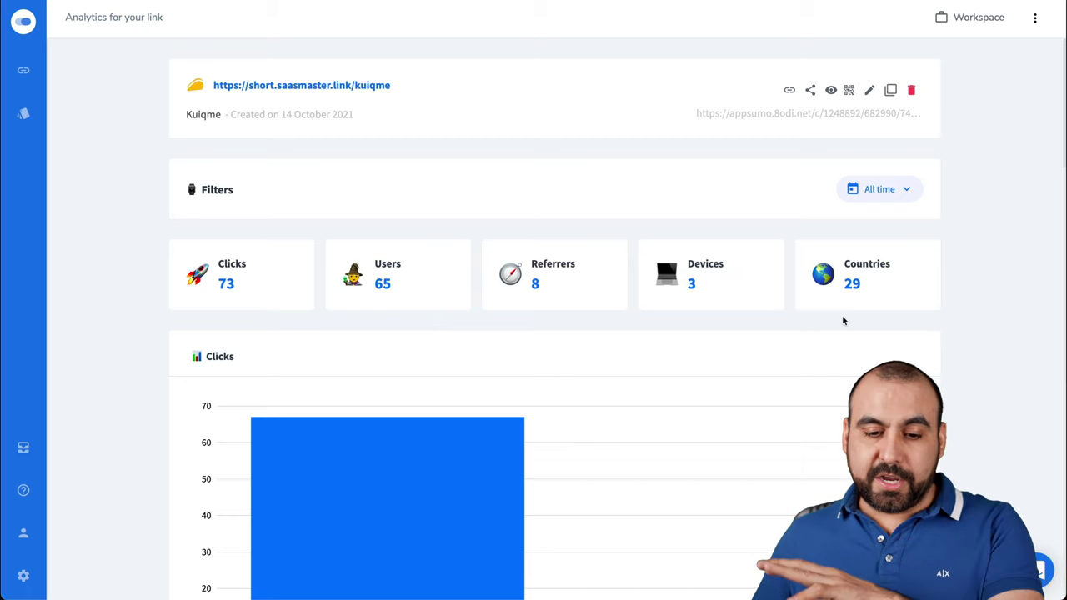
Examine the Kuiqme link's daily clicks chart, country map and referer breakdown
{"action": "scroll", "coordinate": [842, 321], "scroll_direction": "down", "scroll_amount": 1}
{"action": "scroll", "coordinate": [842, 321], "scroll_direction": "down", "scroll_amount": 3}
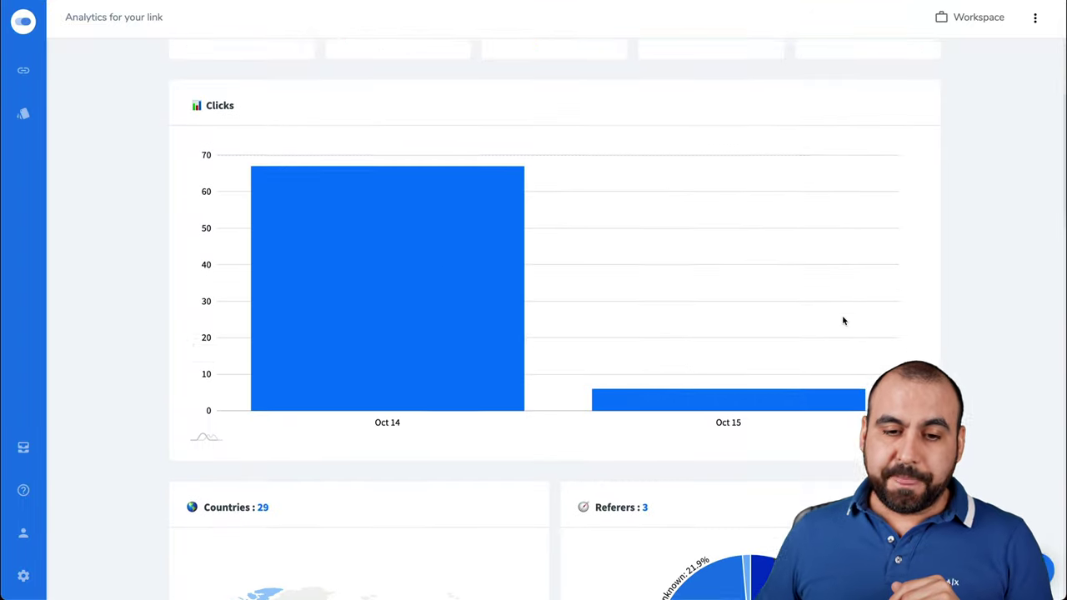
{"action": "scroll", "coordinate": [843, 320], "scroll_direction": "down", "scroll_amount": 1}
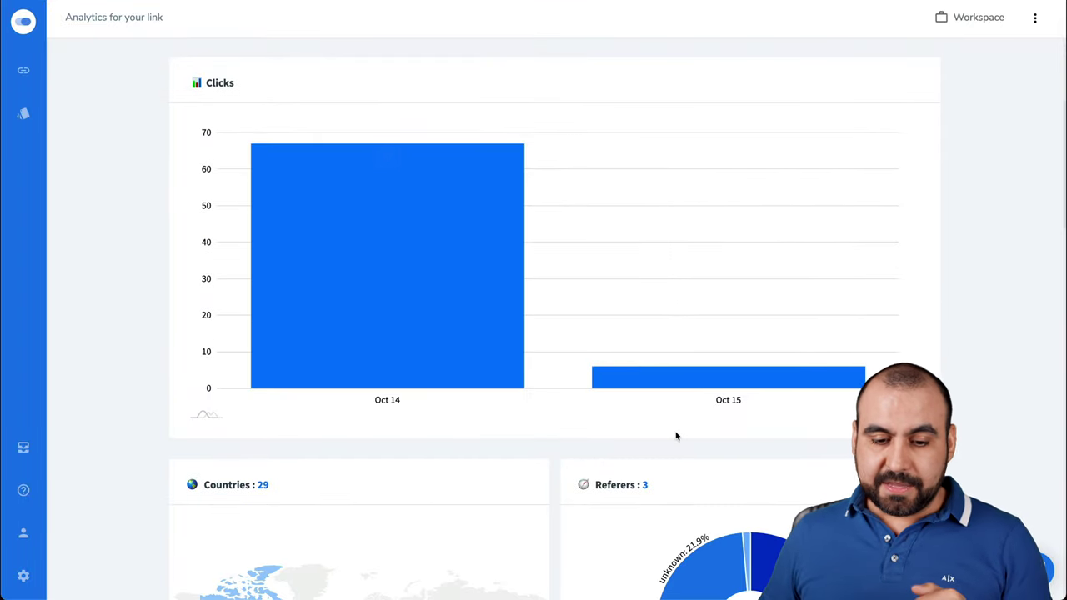
{"action": "scroll", "coordinate": [675, 436], "scroll_direction": "down", "scroll_amount": 5}
{"action": "mouse_move", "coordinate": [235, 361]}
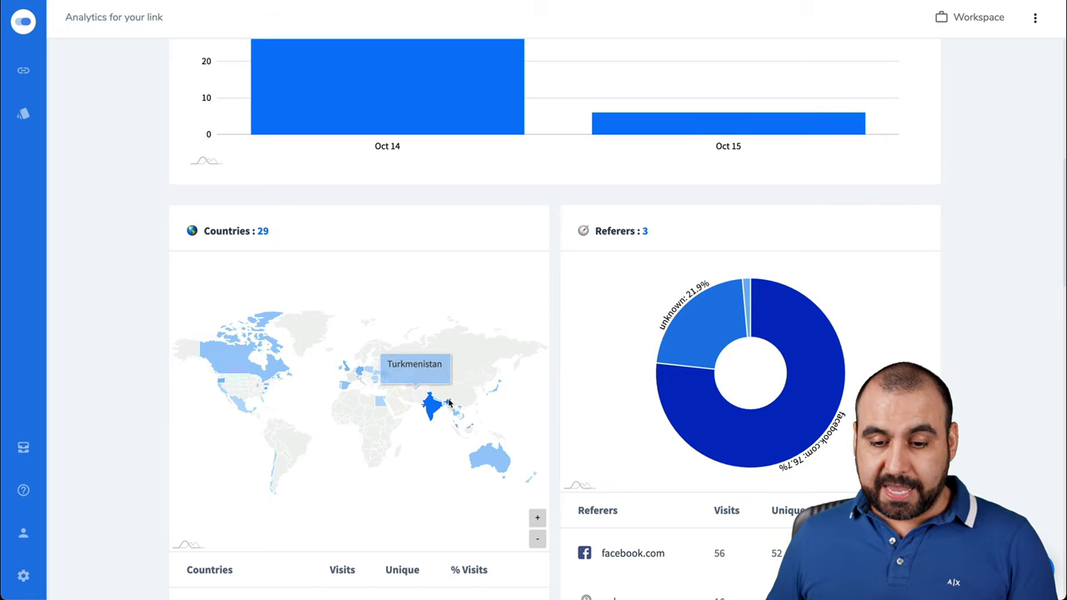
{"action": "mouse_move", "coordinate": [429, 410]}
{"action": "scroll", "coordinate": [430, 417], "scroll_direction": "down", "scroll_amount": 1}
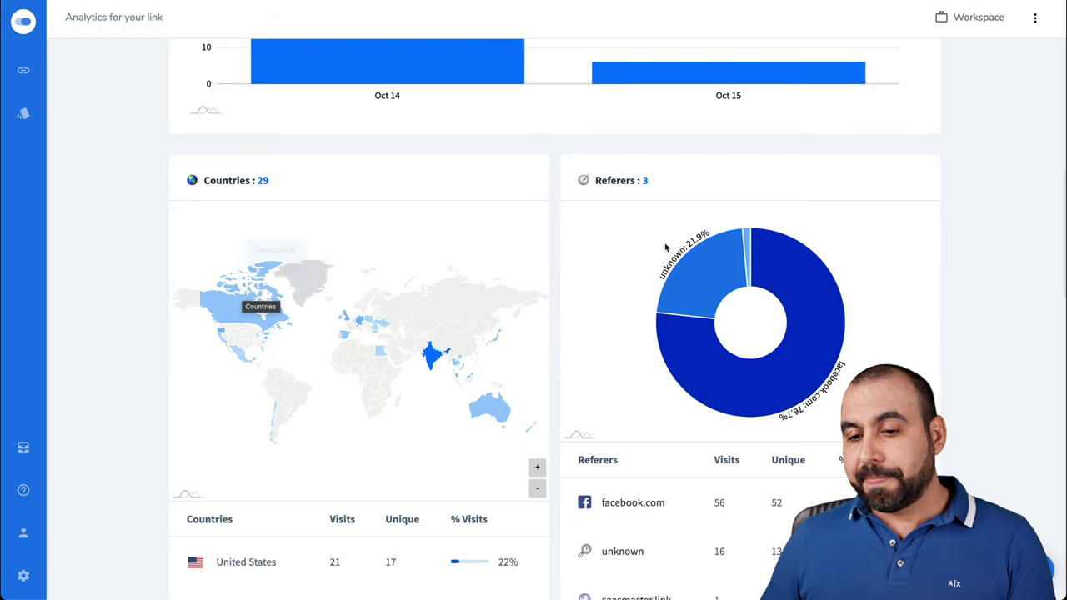
{"action": "scroll", "coordinate": [691, 266], "scroll_direction": "down", "scroll_amount": 2}
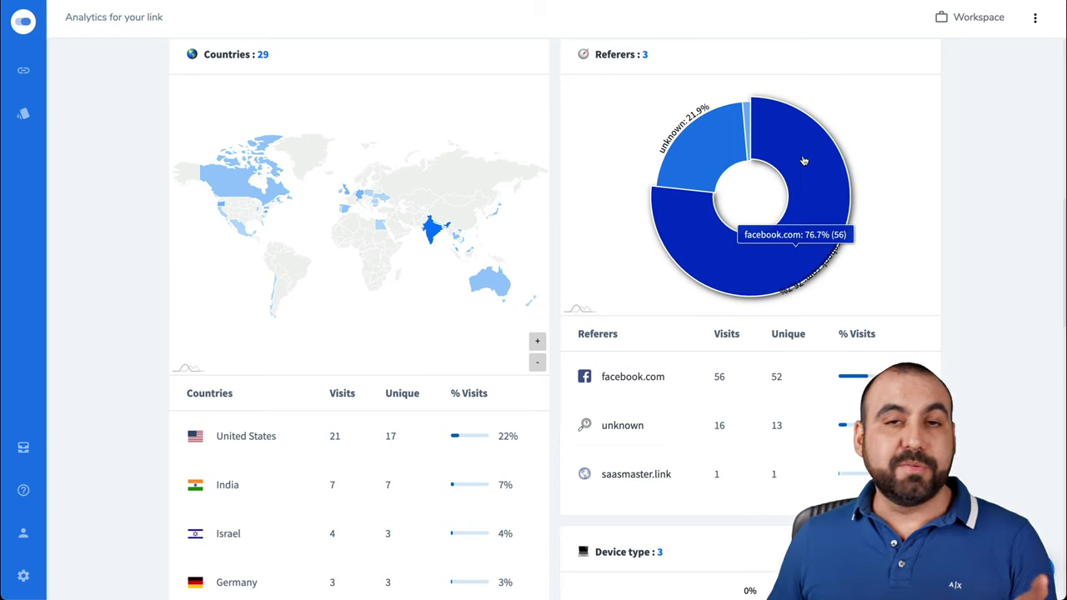
Examine the link's device, browser, operating system and retargeting pixel statistics, and leave the analytics page through the Switchy home link
{"action": "scroll", "coordinate": [409, 200], "scroll_direction": "down", "scroll_amount": 3}
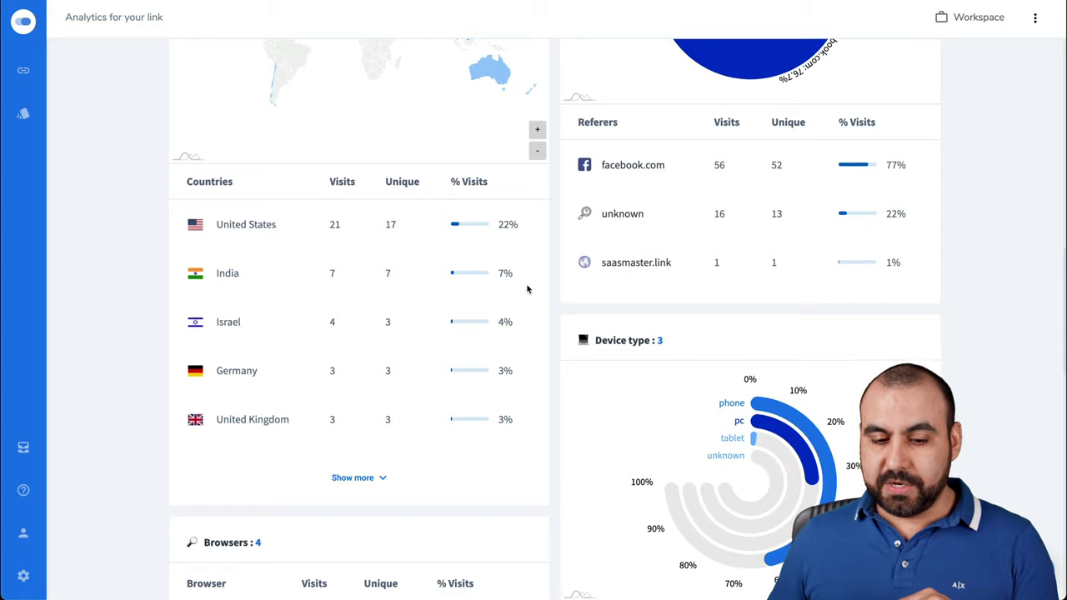
{"action": "scroll", "coordinate": [526, 289], "scroll_direction": "down", "scroll_amount": 3}
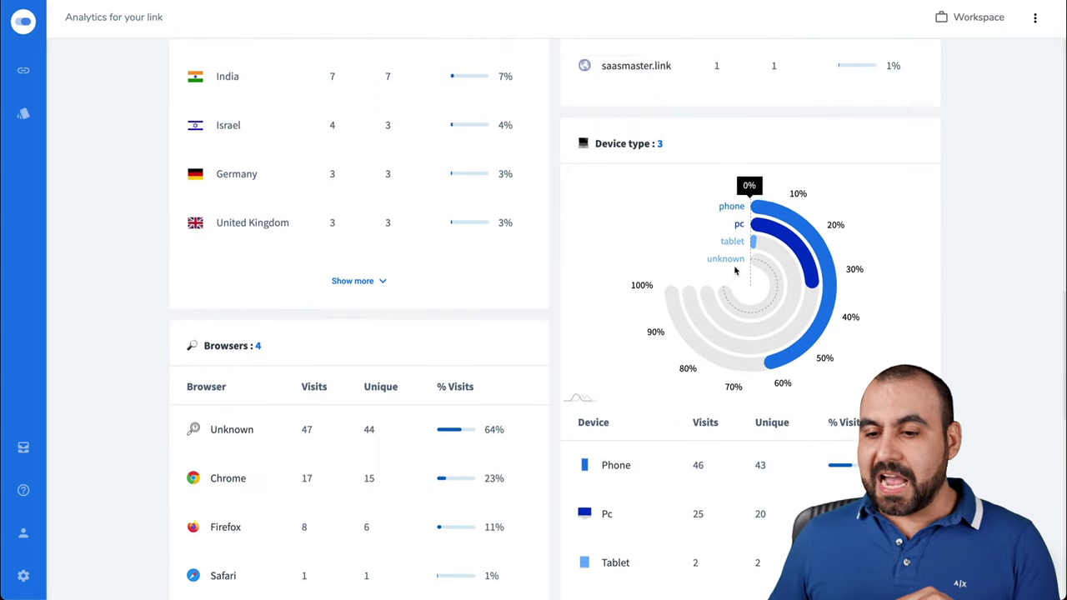
{"action": "scroll", "coordinate": [734, 271], "scroll_direction": "down", "scroll_amount": 1}
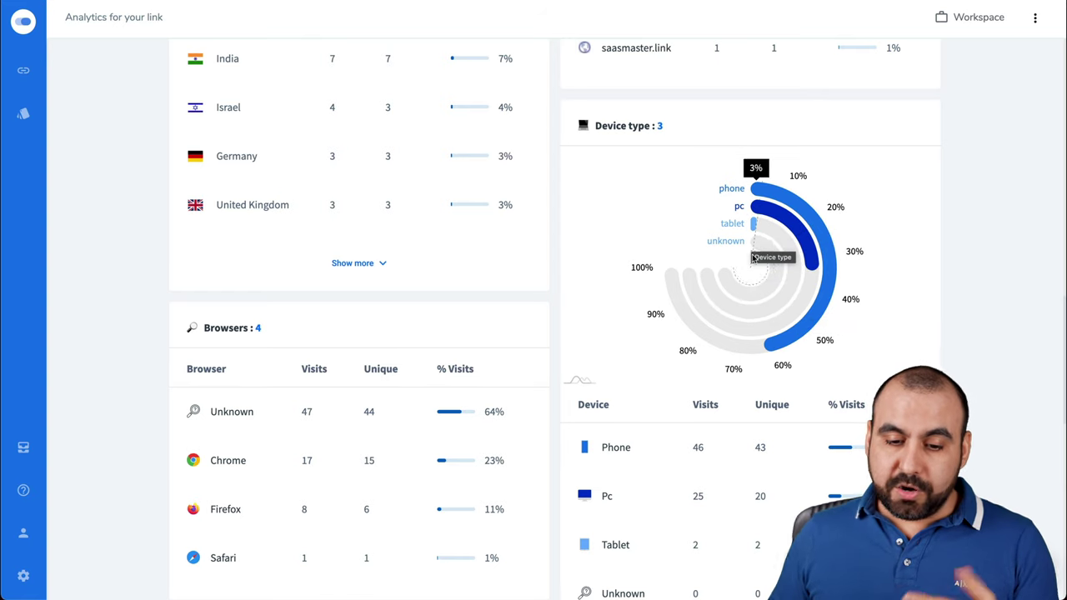
{"action": "scroll", "coordinate": [751, 241], "scroll_direction": "down", "scroll_amount": 3}
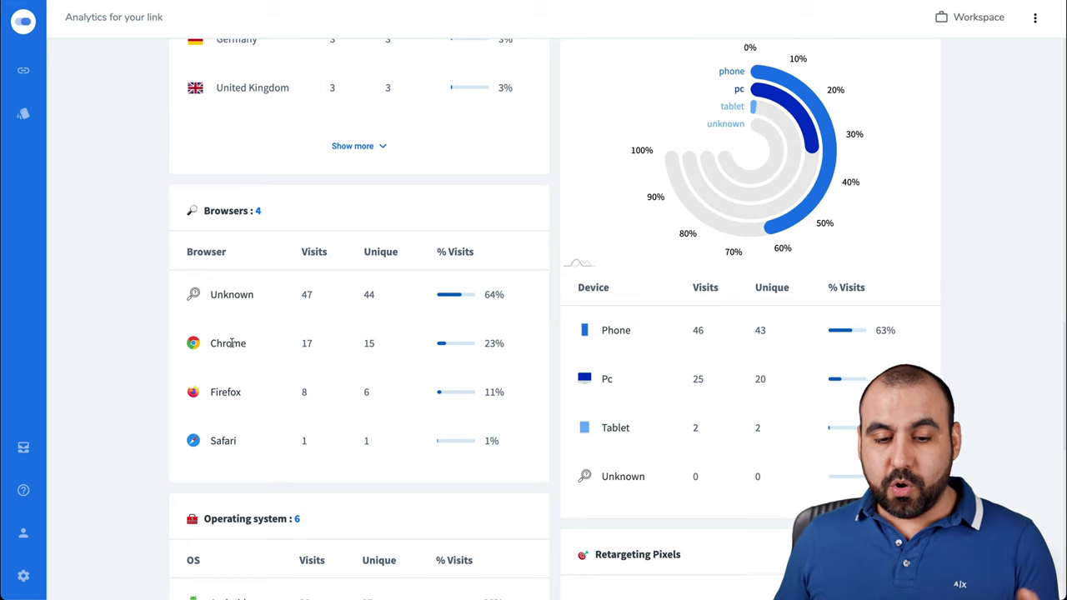
{"action": "scroll", "coordinate": [272, 452], "scroll_direction": "down", "scroll_amount": 5}
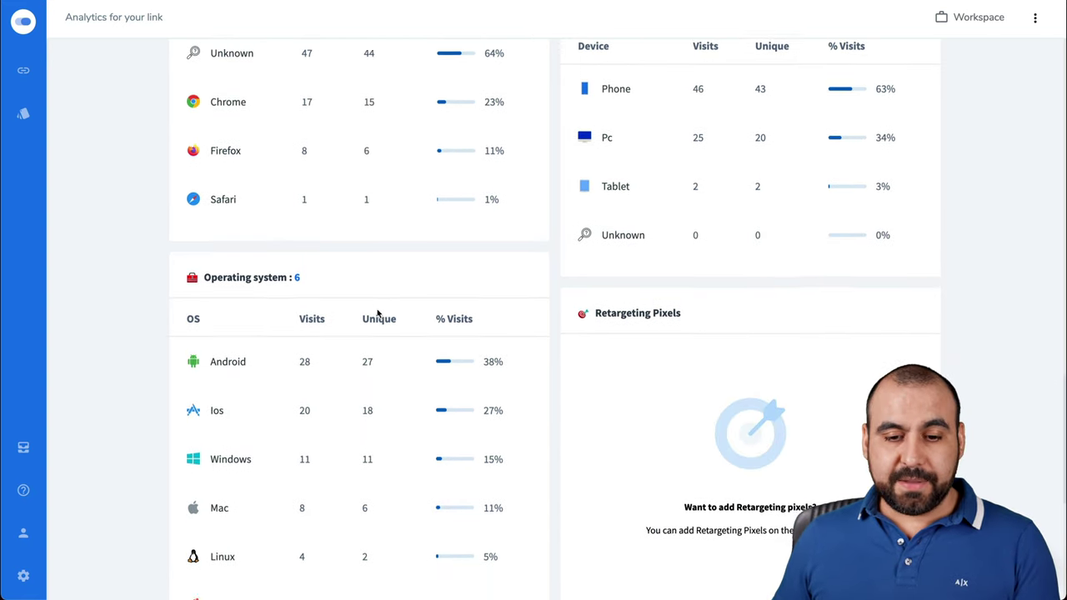
{"action": "scroll", "coordinate": [300, 250], "scroll_direction": "down", "scroll_amount": 2}
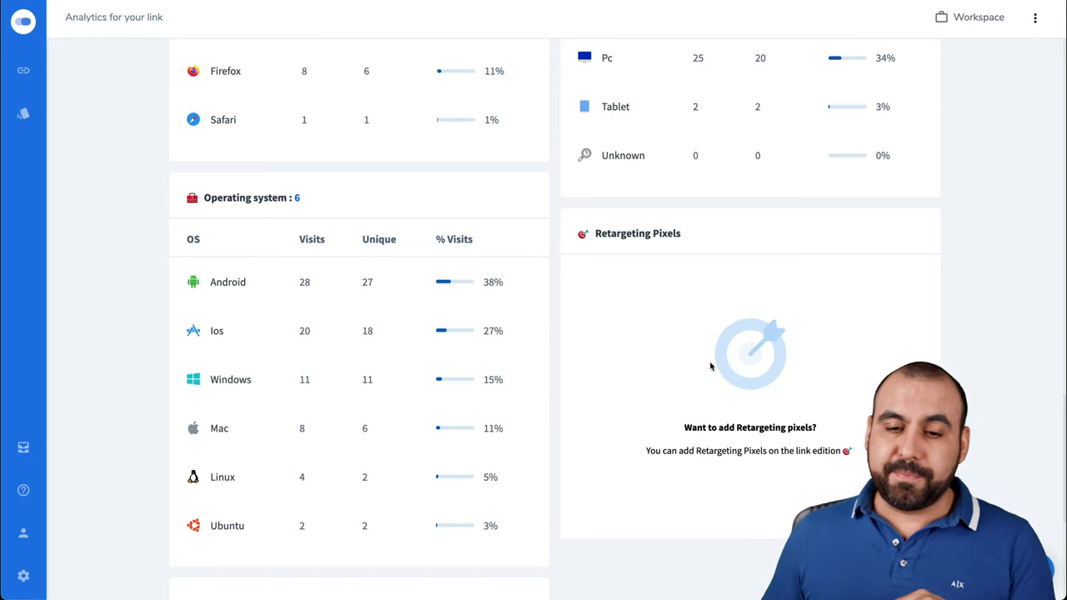
{"action": "scroll", "coordinate": [710, 366], "scroll_direction": "up", "scroll_amount": 2}
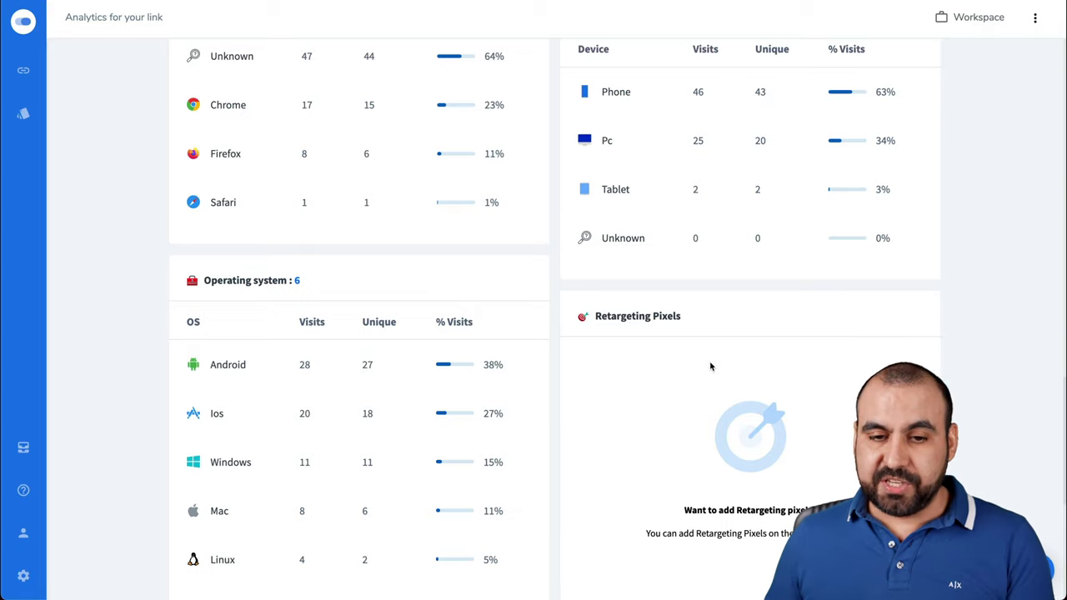
{"action": "scroll", "coordinate": [710, 366], "scroll_direction": "up", "scroll_amount": 15}
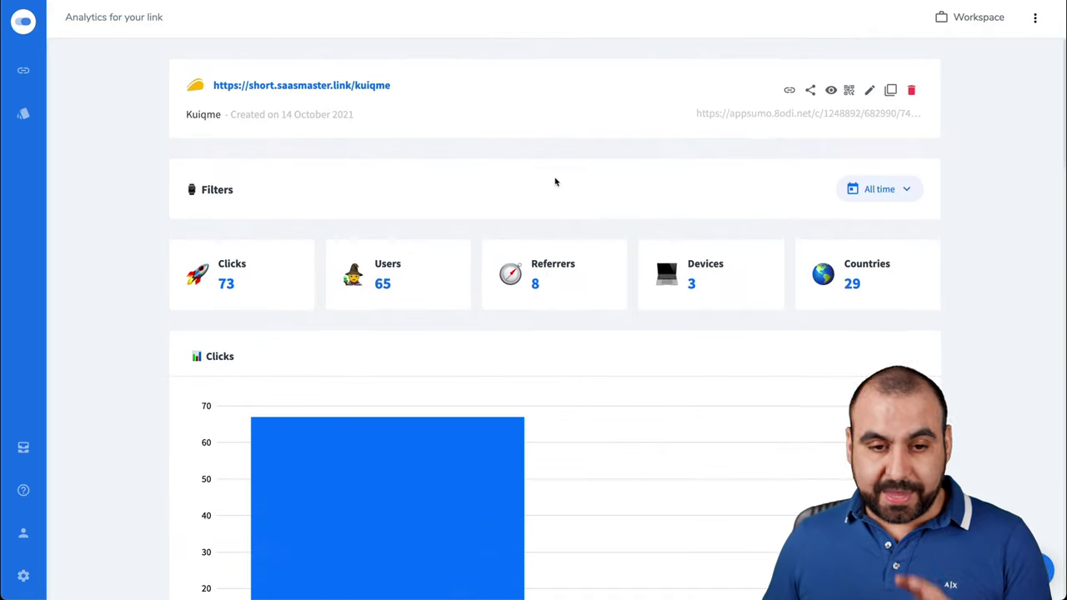
{"action": "left_click", "coordinate": [28, 20]}
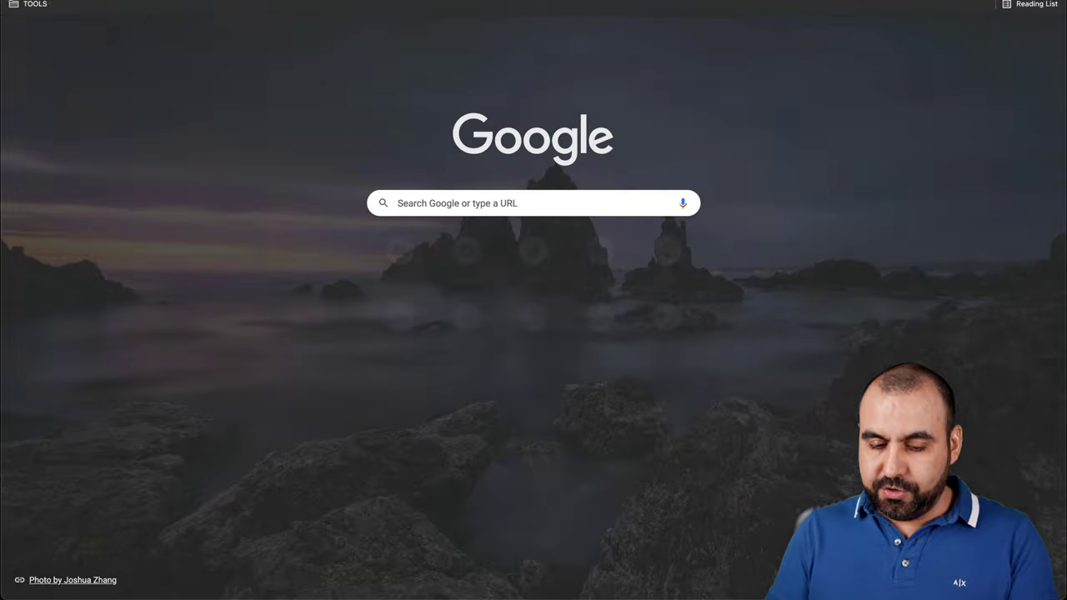
Open YouTube, search for "saas naster" and open the SaaS Master channel
{"action": "type", "text": "you"}
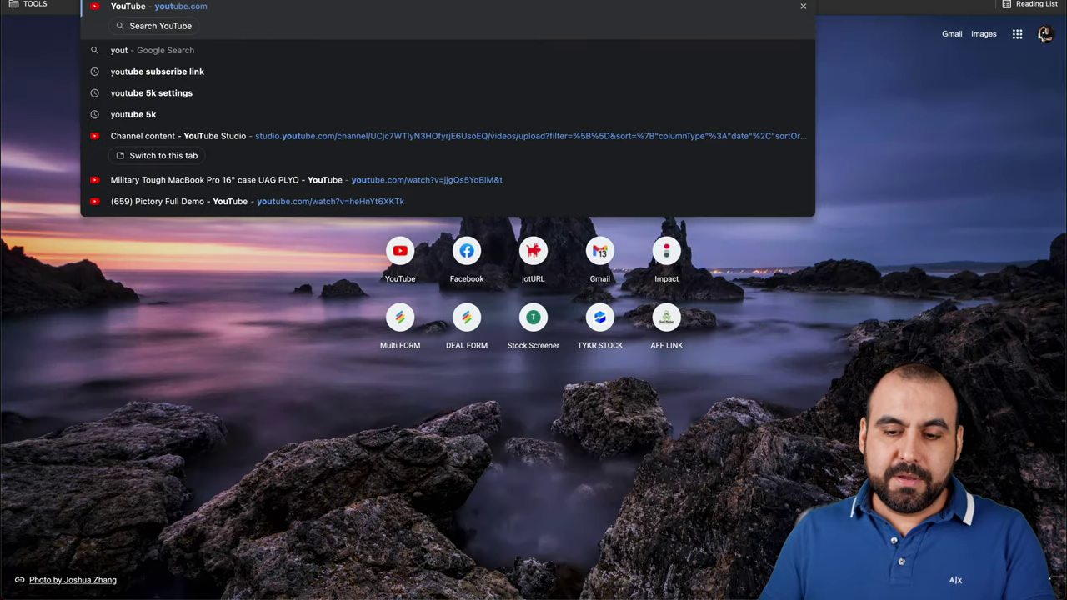
{"action": "key", "text": "Escape"}
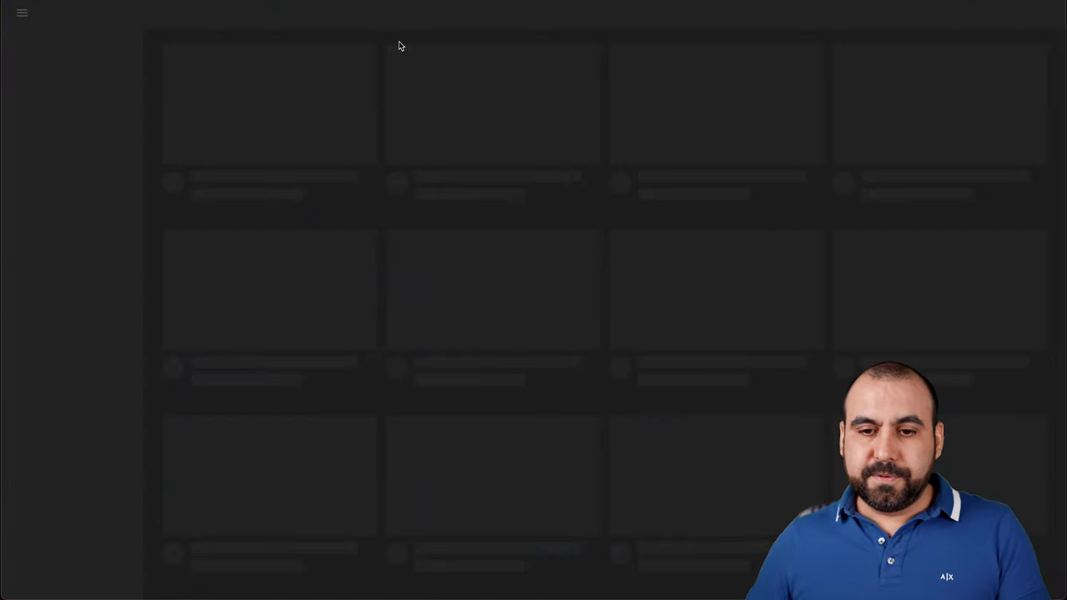
{"action": "left_click", "coordinate": [383, 13]}
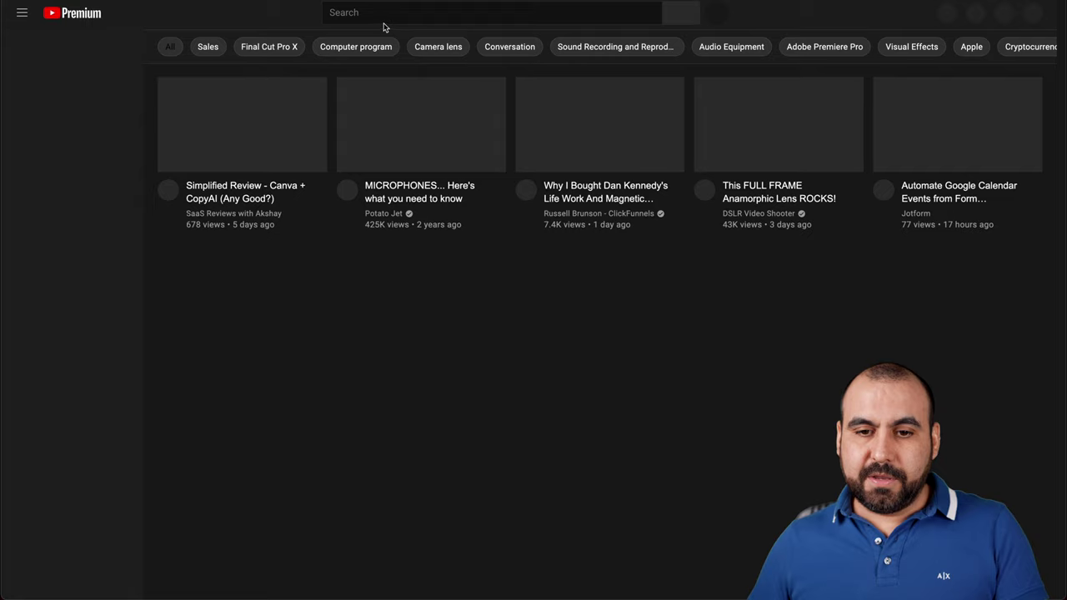
{"action": "type", "text": "saas naster"}
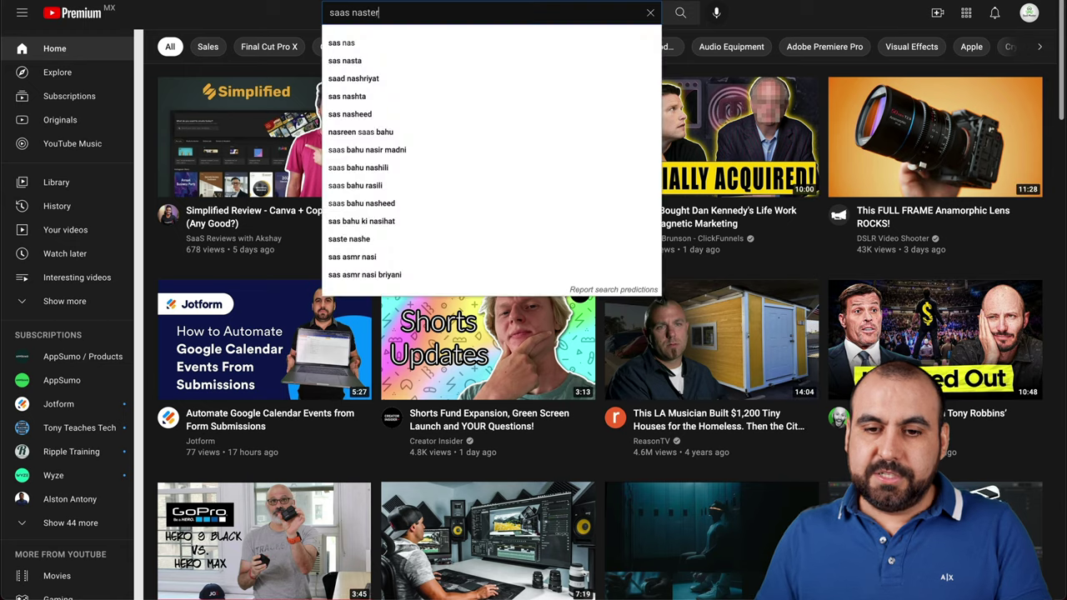
{"action": "key", "text": "Return"}
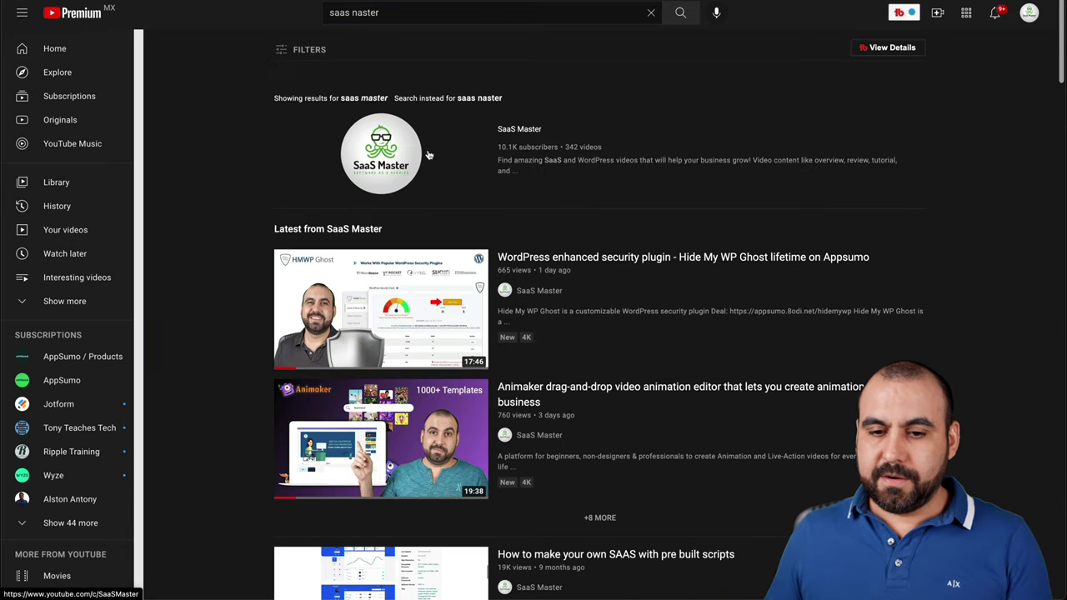
{"action": "left_click", "coordinate": [469, 131]}
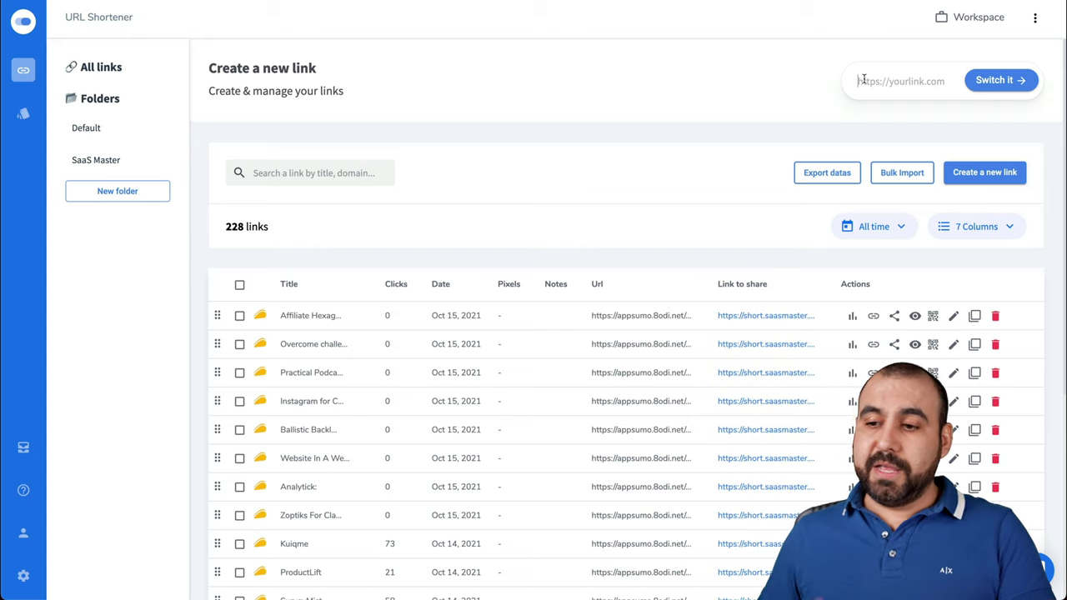
{"action": "type", "text": "https://www.youtube.com"}
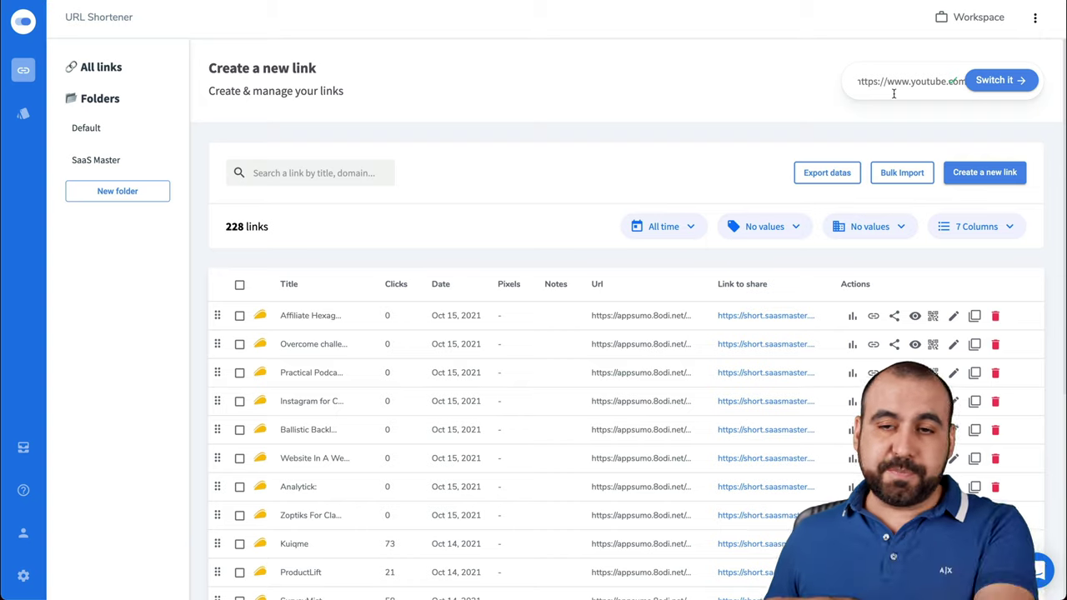
{"action": "left_click", "coordinate": [982, 82]}
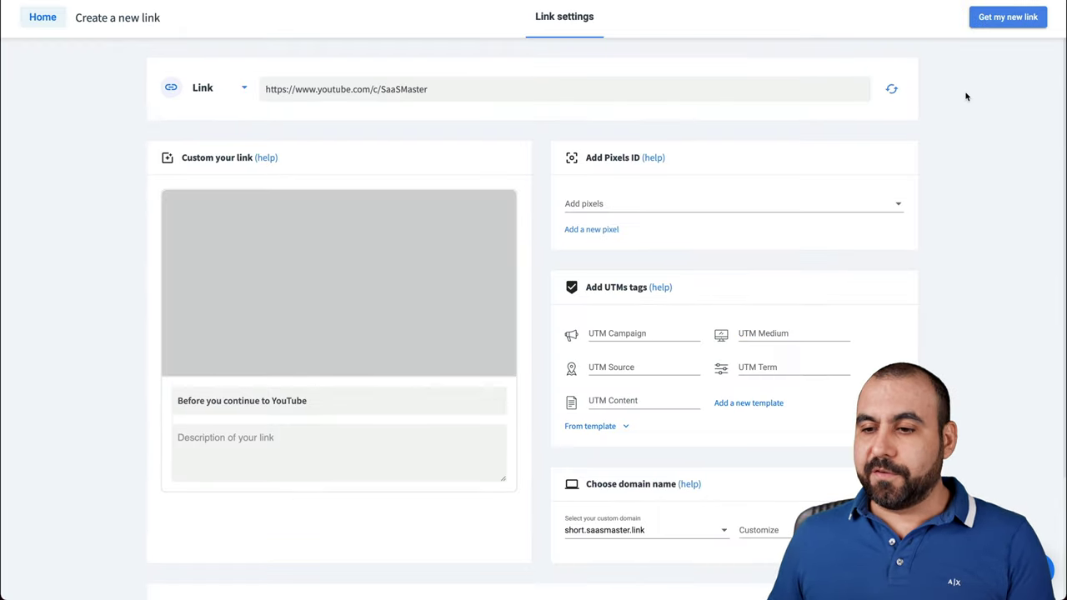
Open the image source options for the new link's preview picture, look through them and close the dialog without choosing one
{"action": "mouse_move", "coordinate": [371, 218]}
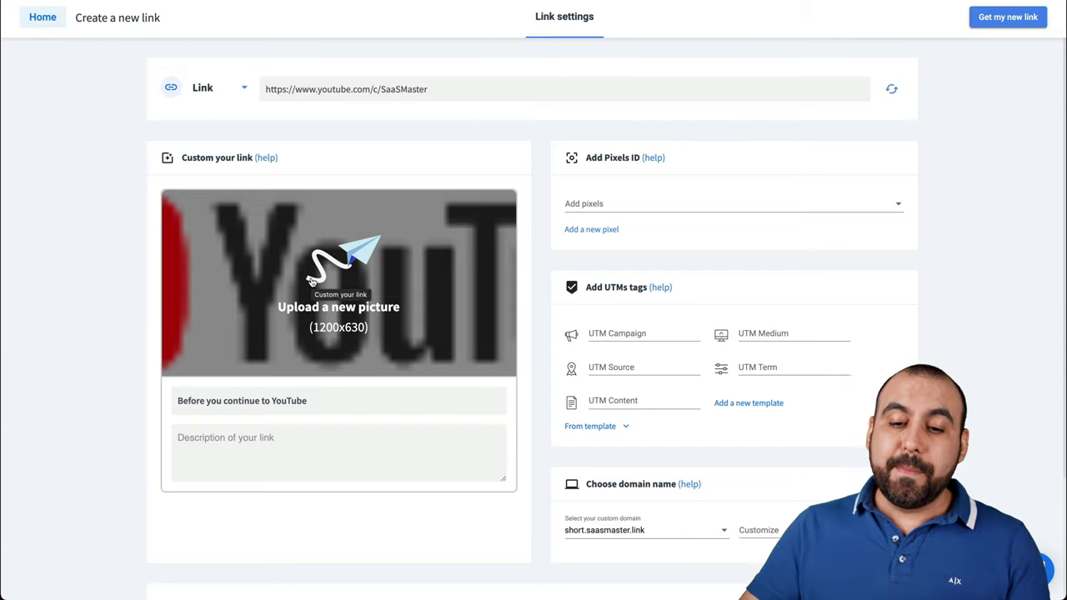
{"action": "left_click", "coordinate": [311, 282]}
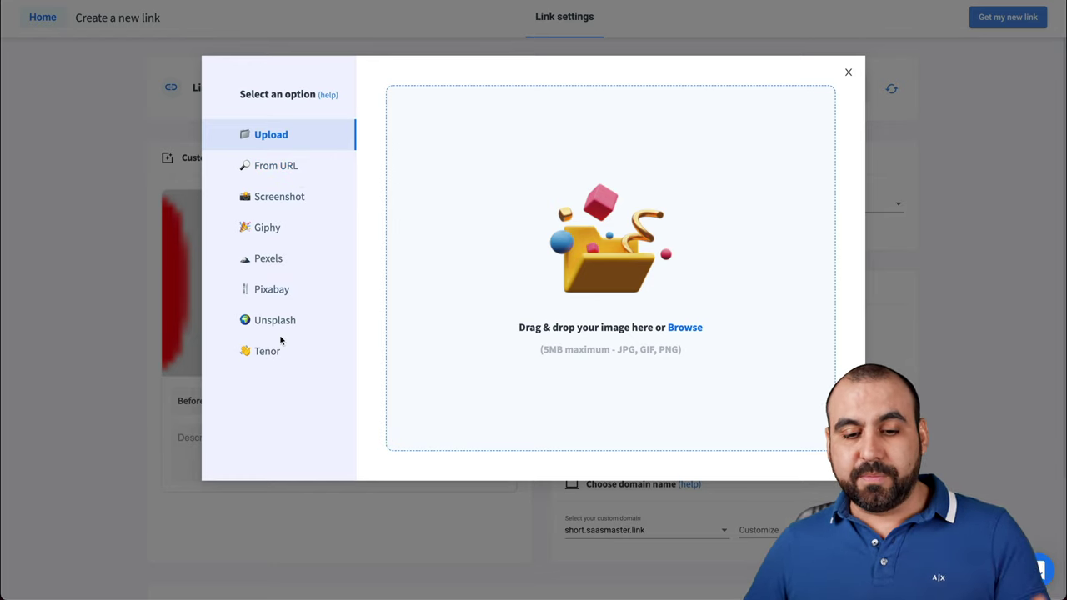
{"action": "left_click", "coordinate": [851, 73]}
Go over the new link's title, description and destination URL fields without editing them
{"action": "left_click_drag", "start_coordinate": [357, 400], "coordinate": [103, 404]}
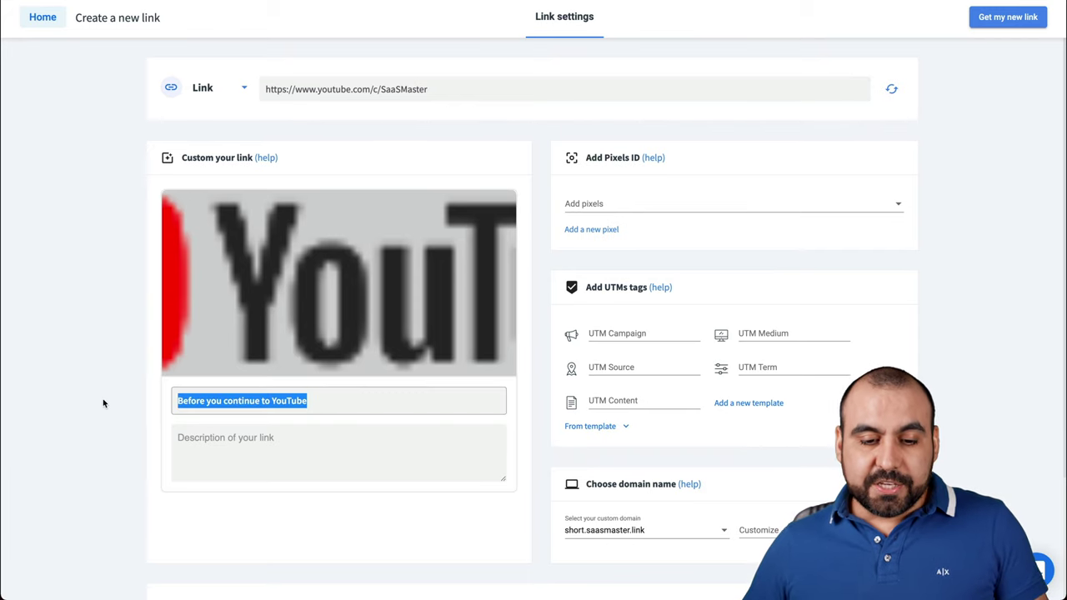
{"action": "left_click", "coordinate": [285, 450]}
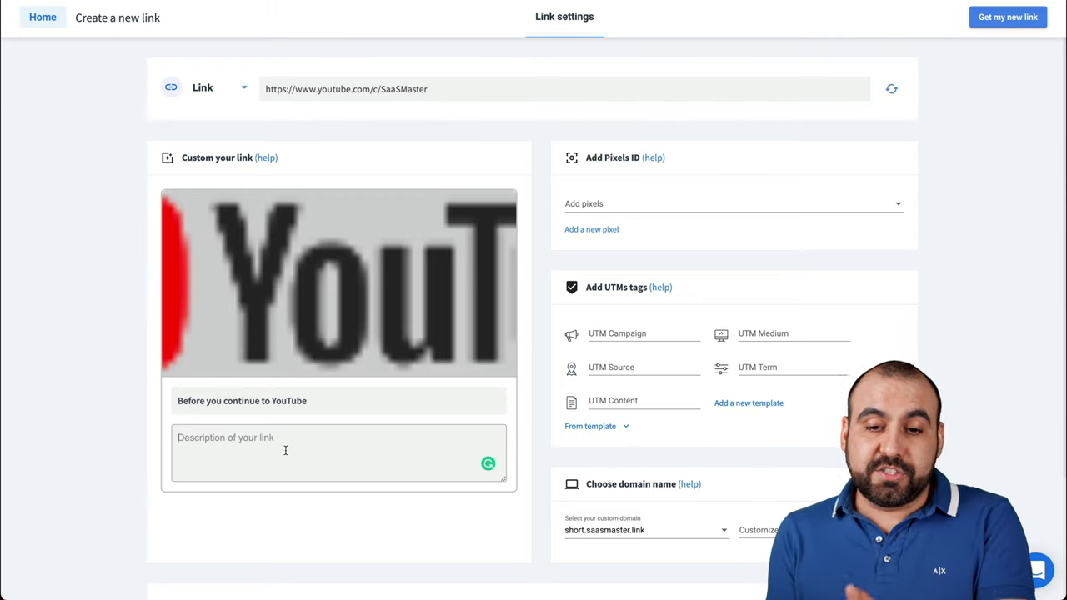
{"action": "left_click", "coordinate": [350, 88]}
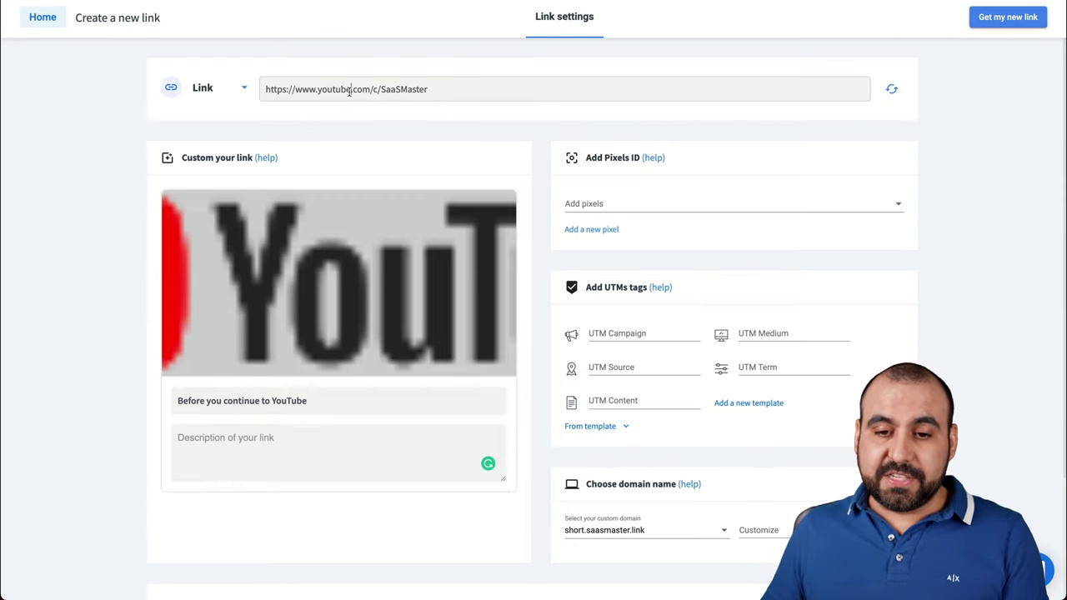
{"action": "key", "text": "ctrl+a"}
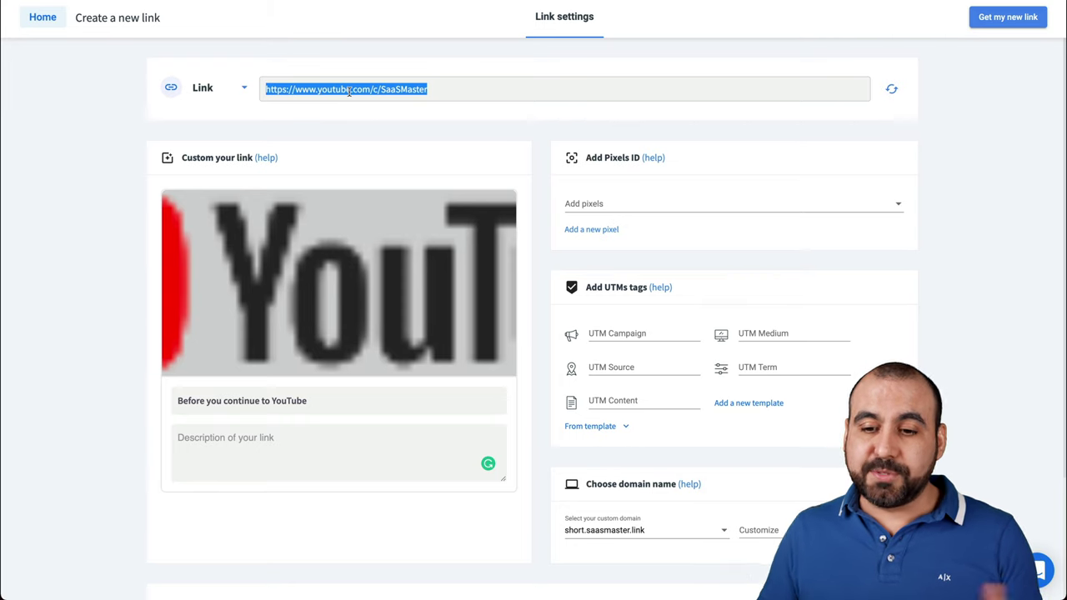
{"action": "left_click", "coordinate": [943, 195]}
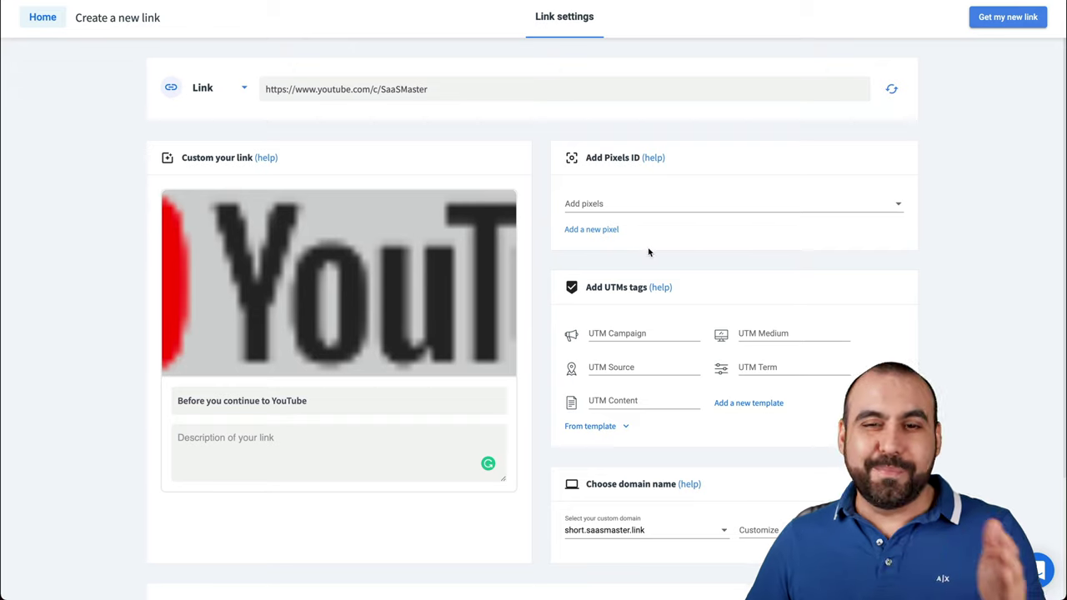
Choose the short.saasmaster.link custom domain and customize the link ending as youtubechannellink
{"action": "scroll", "coordinate": [725, 246], "scroll_direction": "down", "scroll_amount": 3}
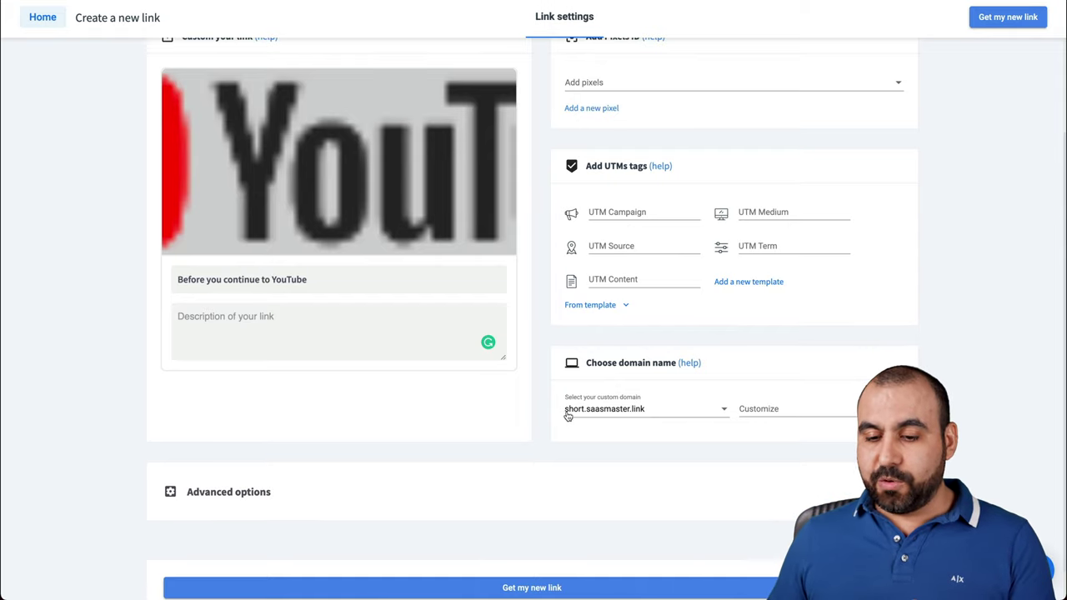
{"action": "left_click", "coordinate": [625, 417]}
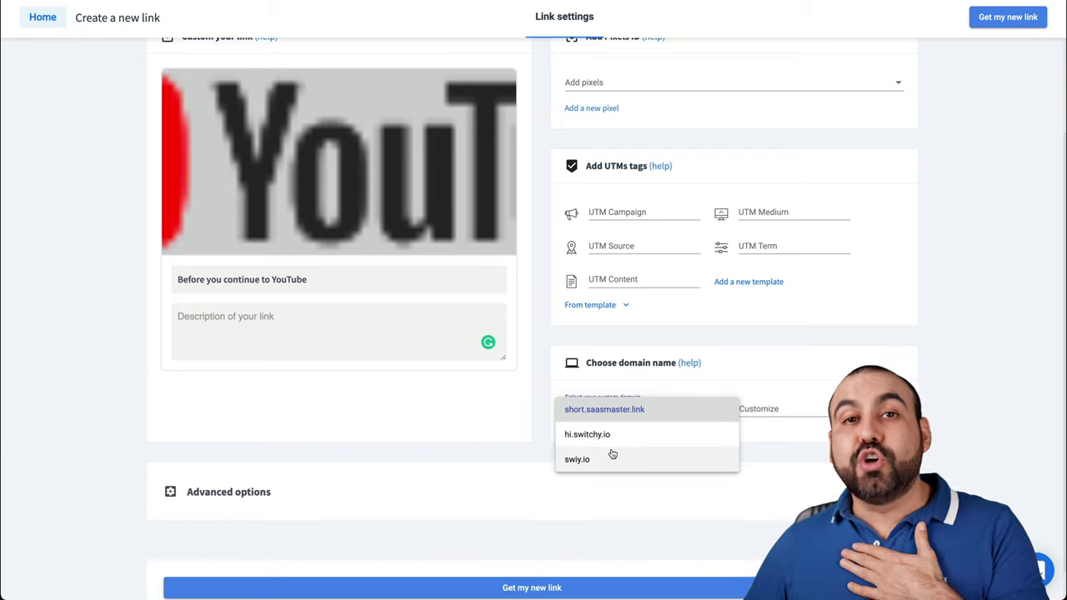
{"action": "left_click", "coordinate": [604, 409]}
{"action": "left_click", "coordinate": [786, 410]}
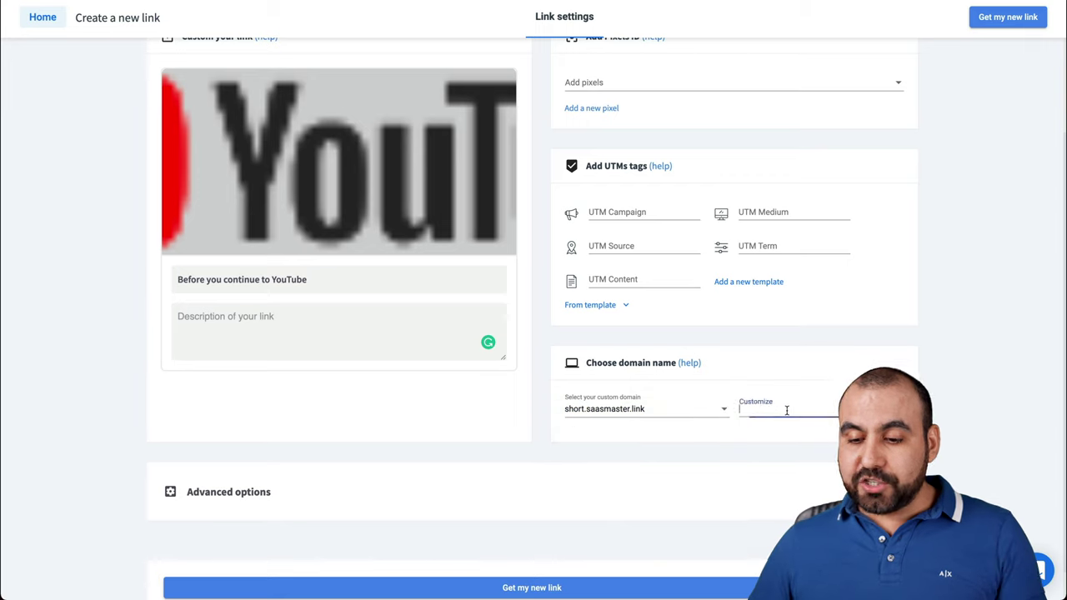
{"action": "type", "text": "youtu"}
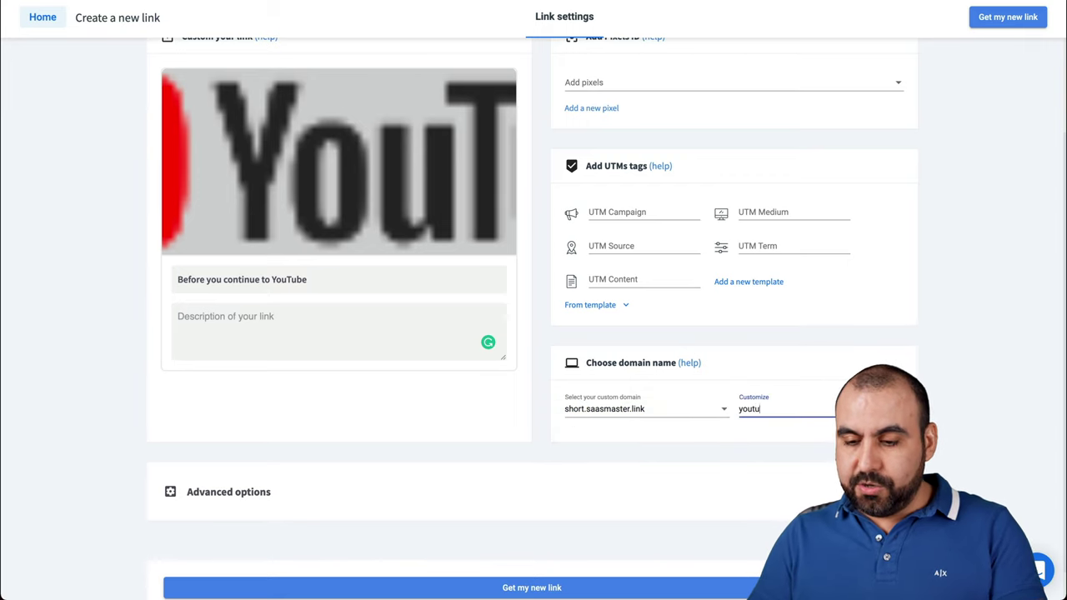
{"action": "type", "text": "bechannellink"}
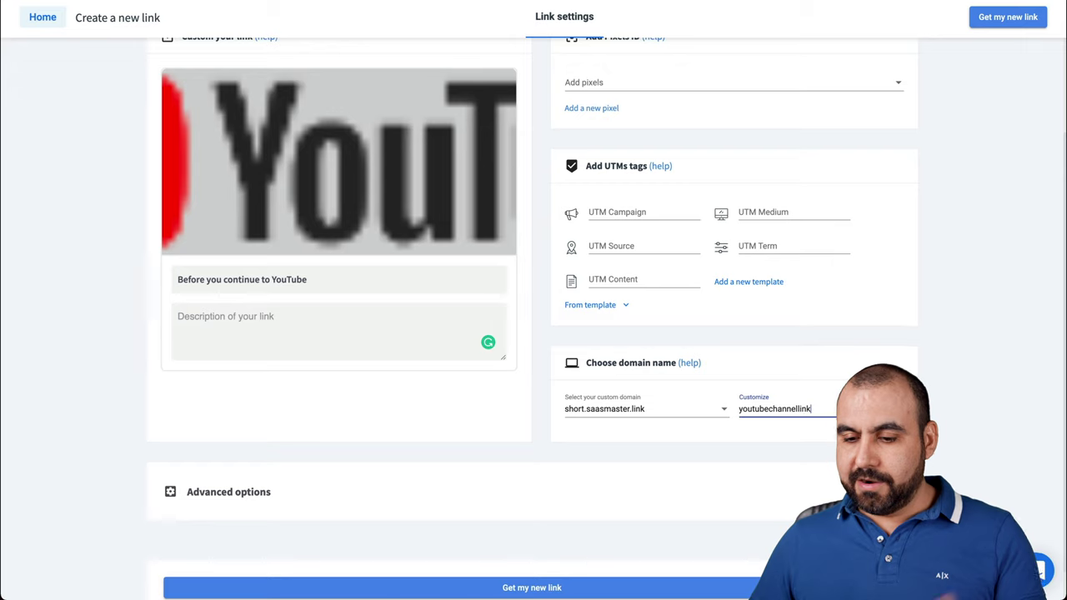
{"action": "left_click", "coordinate": [984, 366]}
Expand the new link's advanced options and look over the folder and notes settings
{"action": "scroll", "coordinate": [749, 230], "scroll_direction": "up", "scroll_amount": 2}
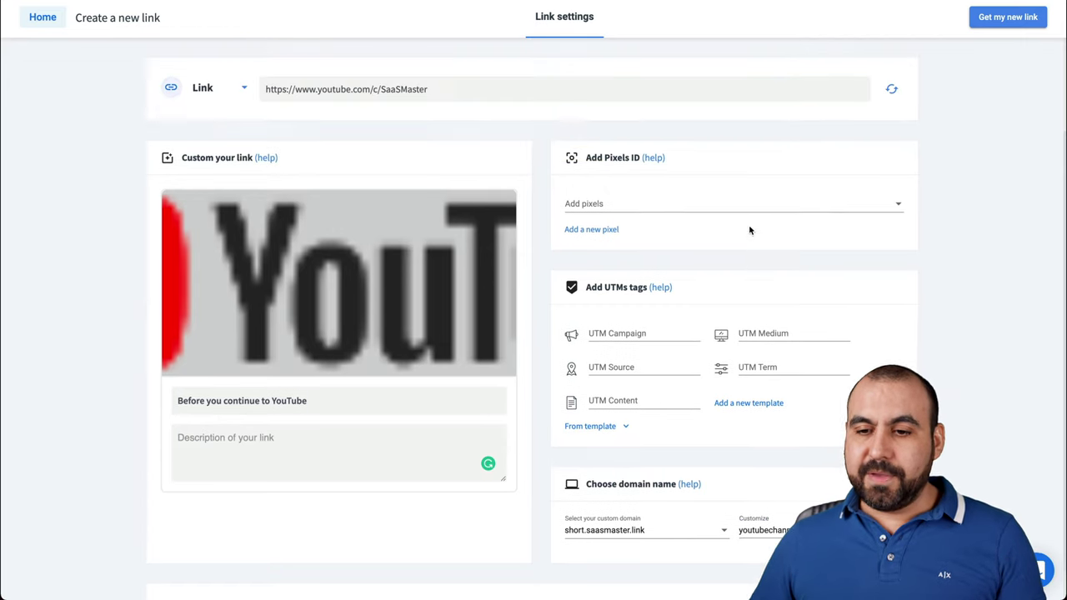
{"action": "scroll", "coordinate": [749, 457], "scroll_direction": "down", "scroll_amount": 1}
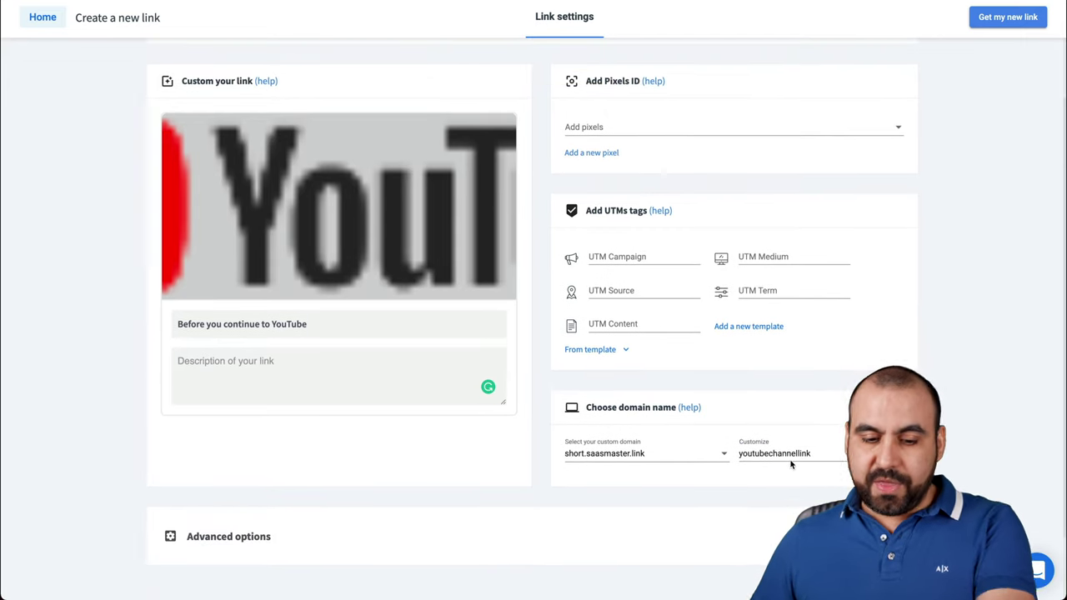
{"action": "scroll", "coordinate": [792, 458], "scroll_direction": "down", "scroll_amount": 2}
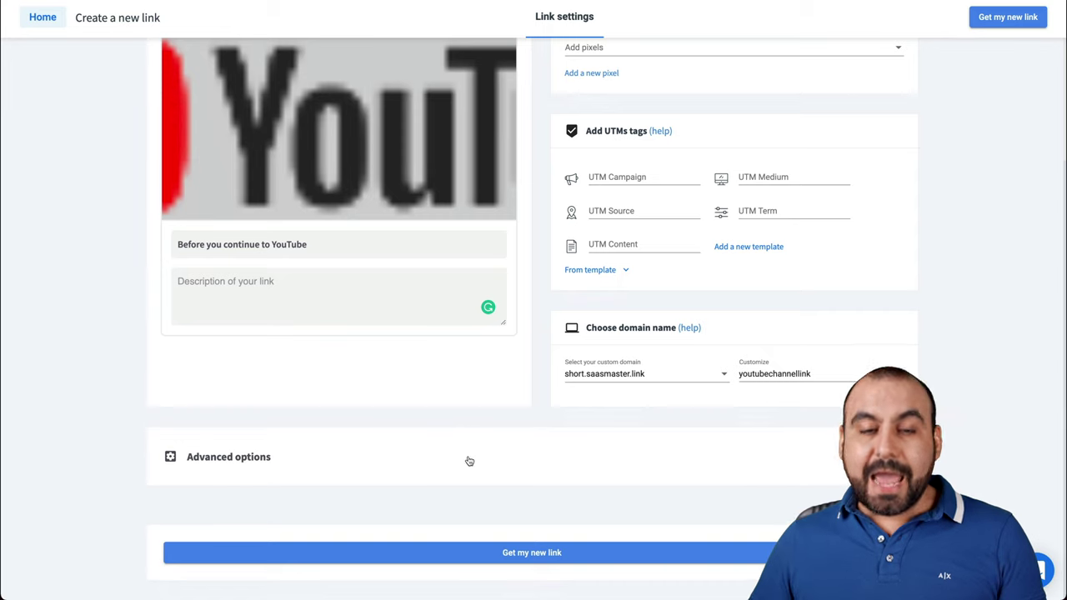
{"action": "left_click", "coordinate": [460, 442]}
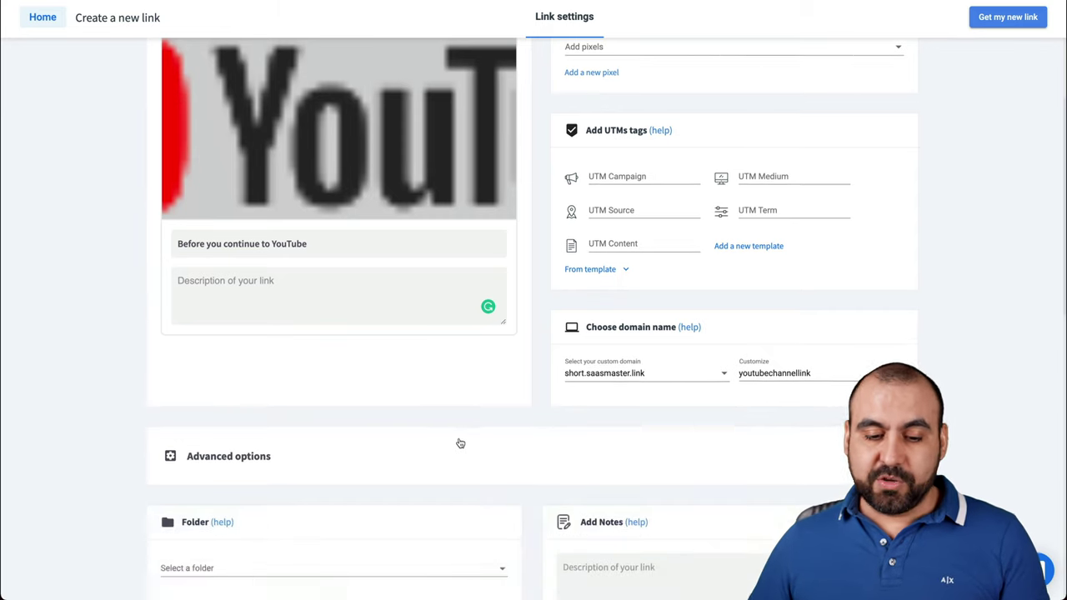
{"action": "scroll", "coordinate": [460, 443], "scroll_direction": "down", "scroll_amount": 5}
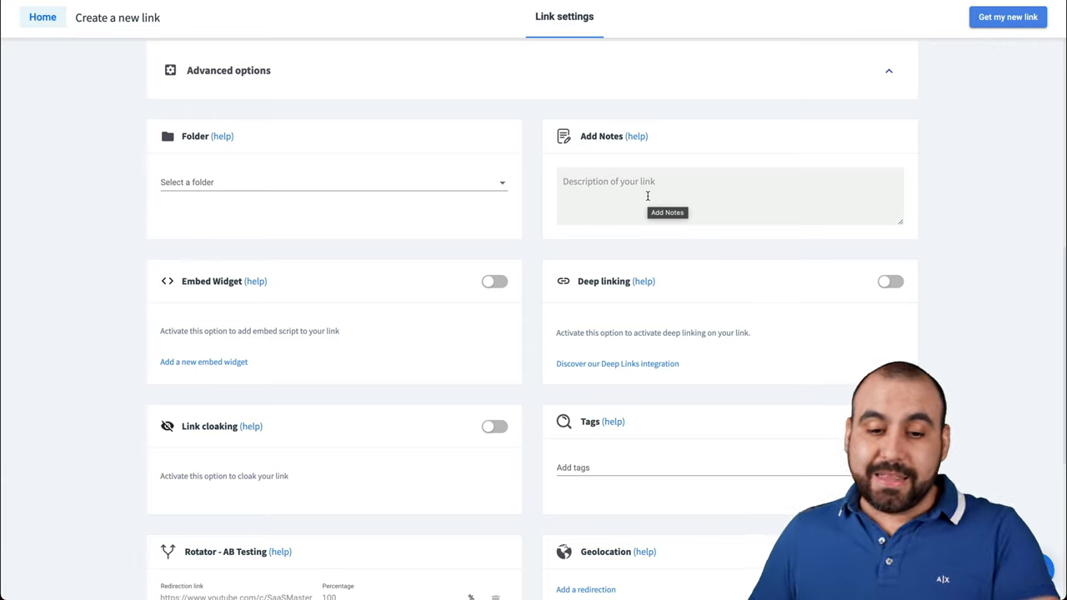
{"action": "scroll", "coordinate": [647, 196], "scroll_direction": "down", "scroll_amount": 2}
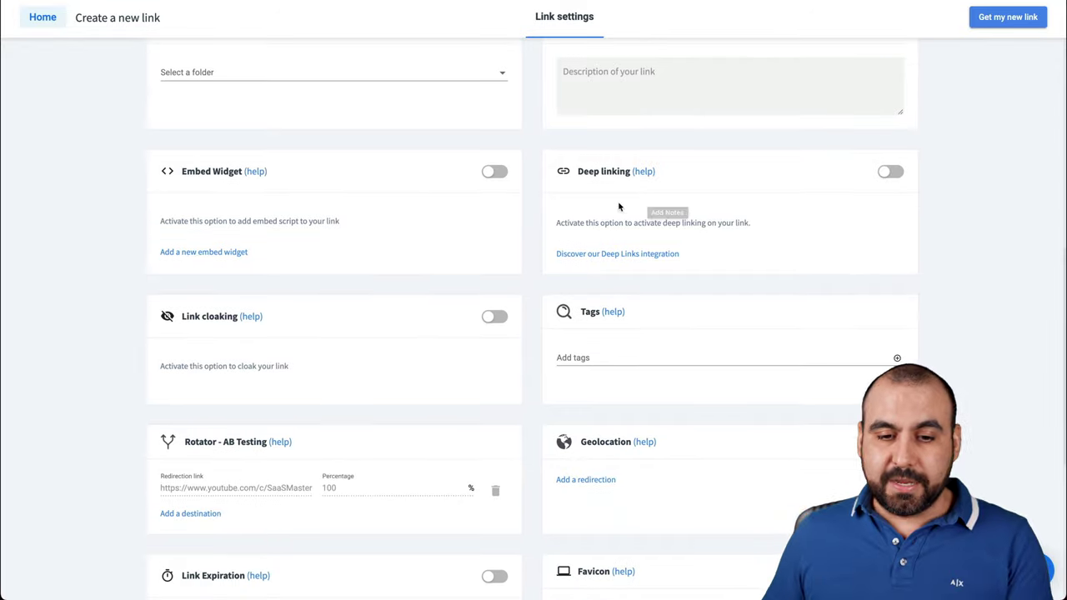
Try to turn on the Embed Widget and Deep linking options for the link
{"action": "left_click", "coordinate": [493, 173]}
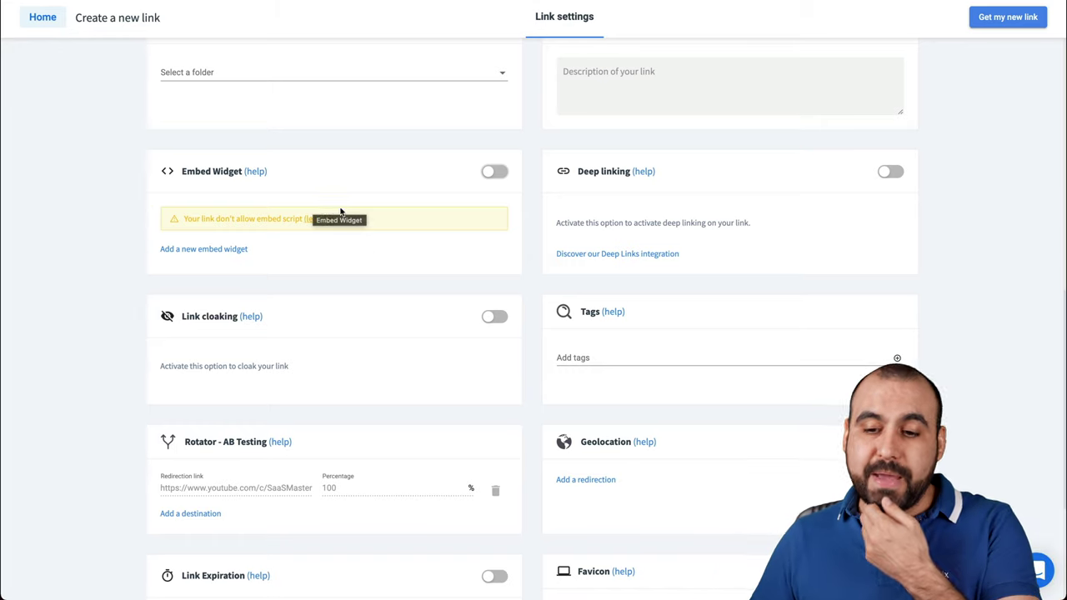
{"action": "left_click", "coordinate": [890, 173]}
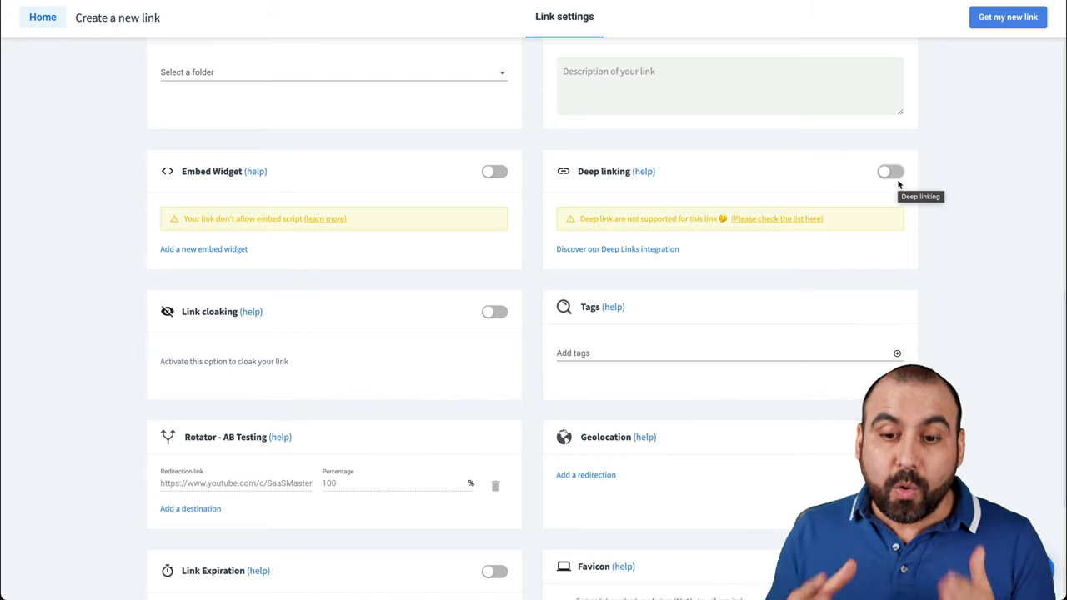
Examine the link cloaking, tags, A/B testing rotator, geolocation, link expiration, favicon and GDPR popup options
{"action": "scroll", "coordinate": [899, 184], "scroll_direction": "down", "scroll_amount": 1}
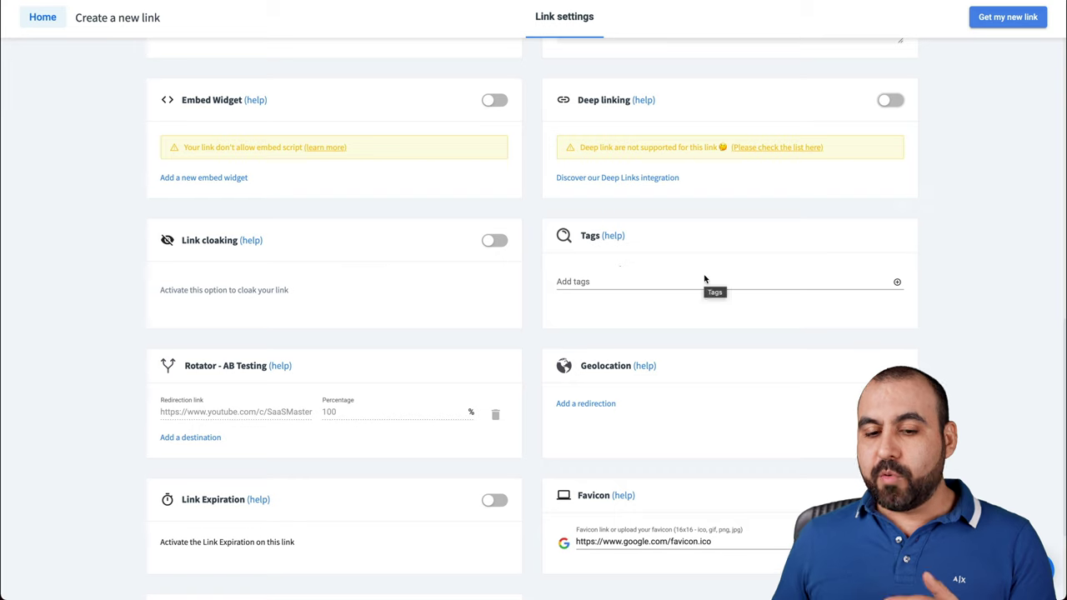
{"action": "scroll", "coordinate": [644, 302], "scroll_direction": "down", "scroll_amount": 2}
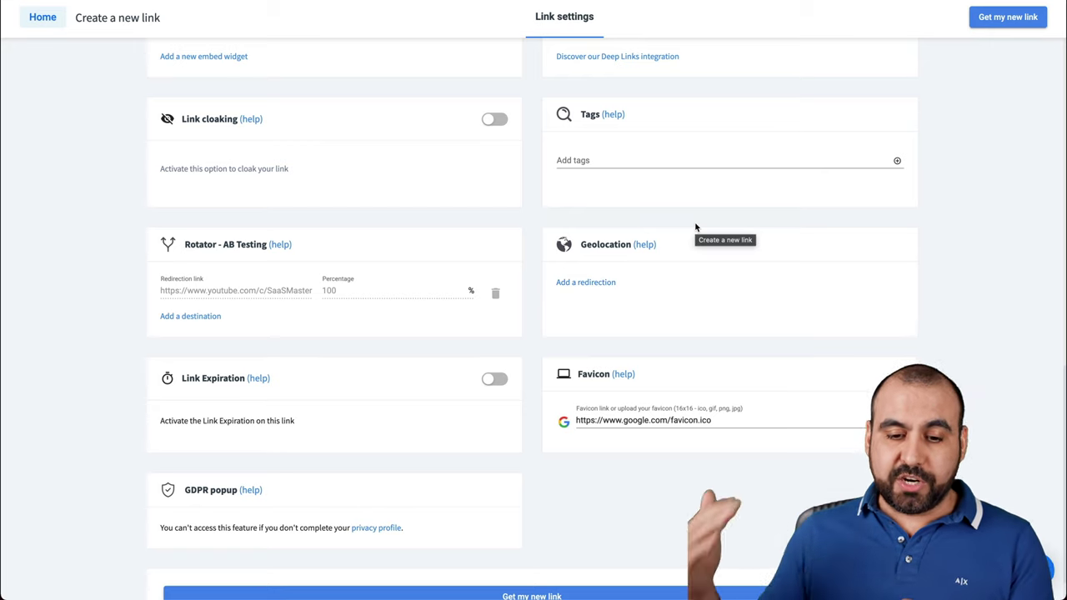
{"action": "scroll", "coordinate": [695, 226], "scroll_direction": "down", "scroll_amount": 1}
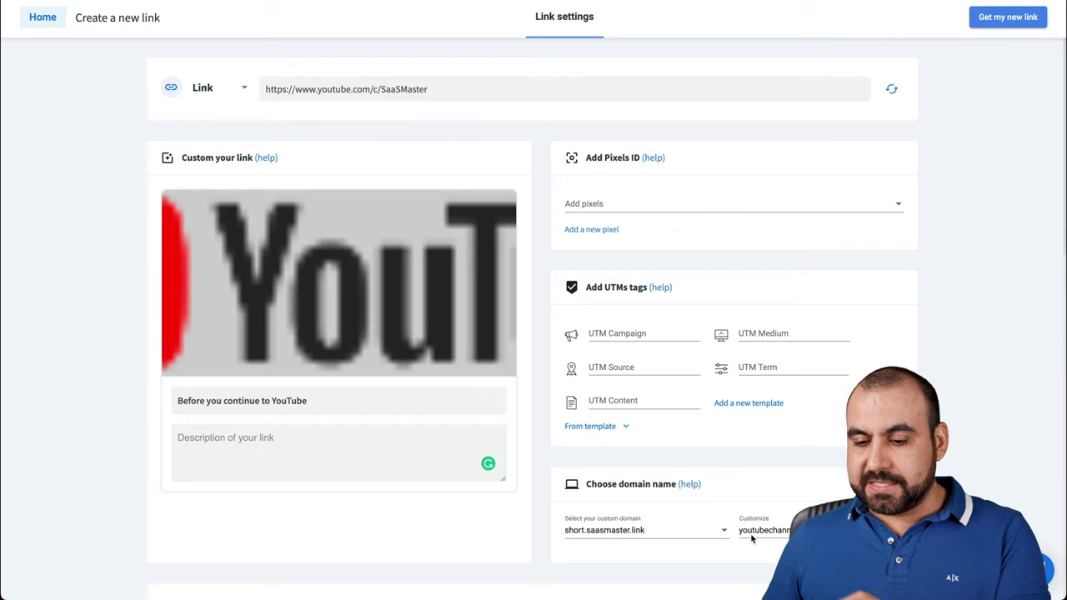
Generate the new short link and highlight its custom ending in the confirmation dialog
{"action": "left_click", "coordinate": [1030, 21]}
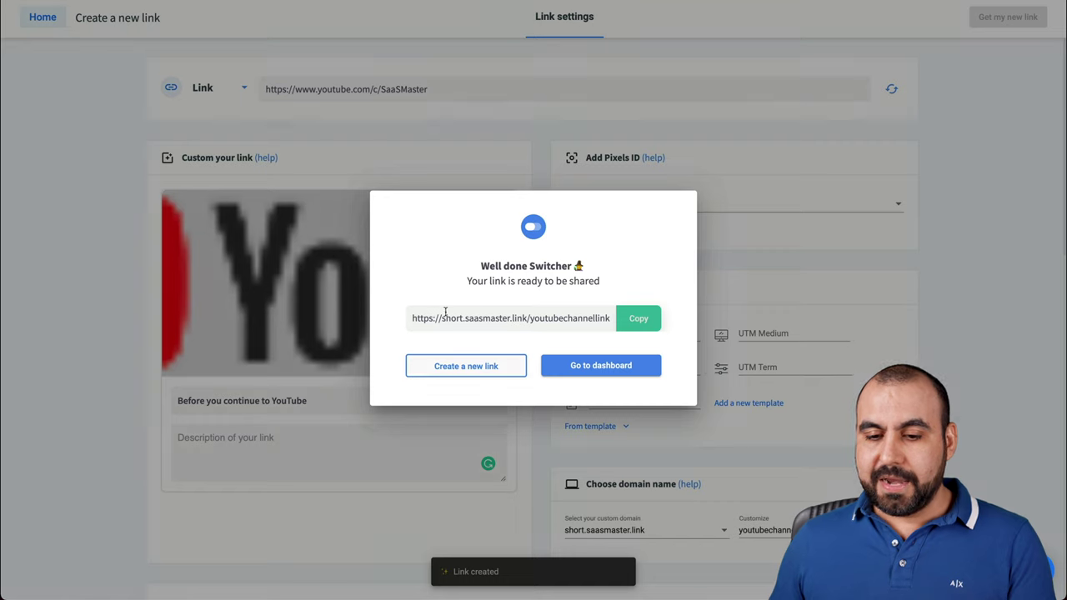
{"action": "left_click_drag", "start_coordinate": [411, 317], "coordinate": [604, 318]}
{"action": "left_click", "coordinate": [587, 321]}
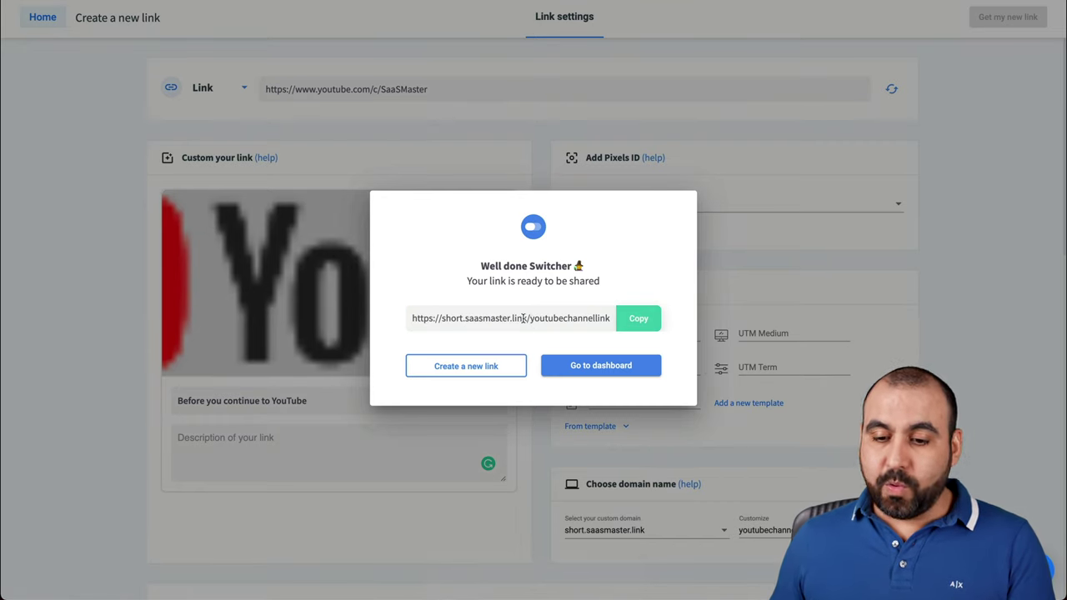
{"action": "left_click_drag", "start_coordinate": [529, 320], "coordinate": [620, 329]}
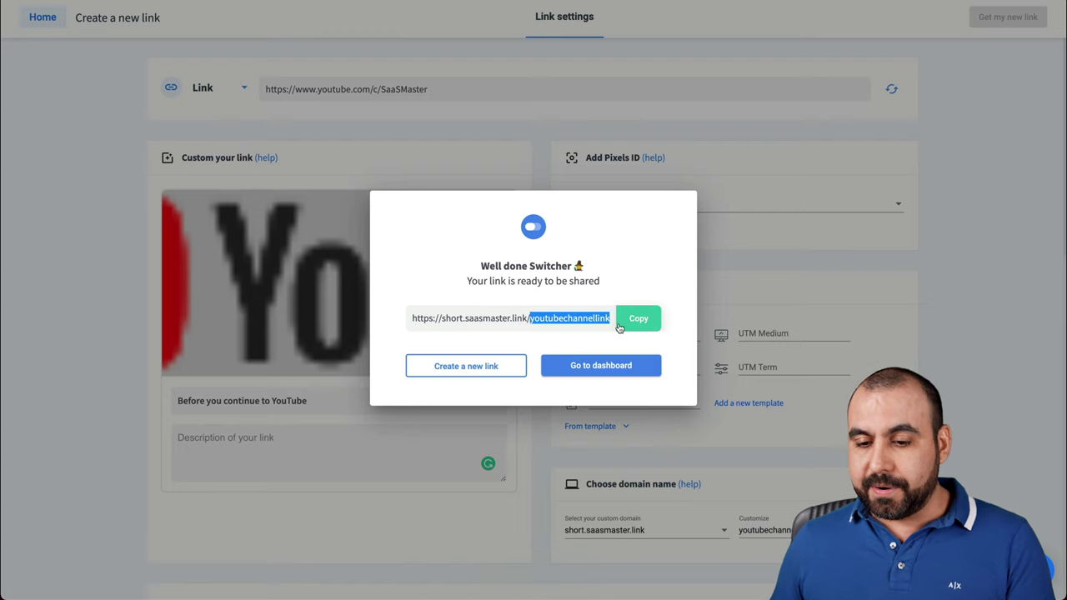
{"action": "left_click", "coordinate": [567, 321]}
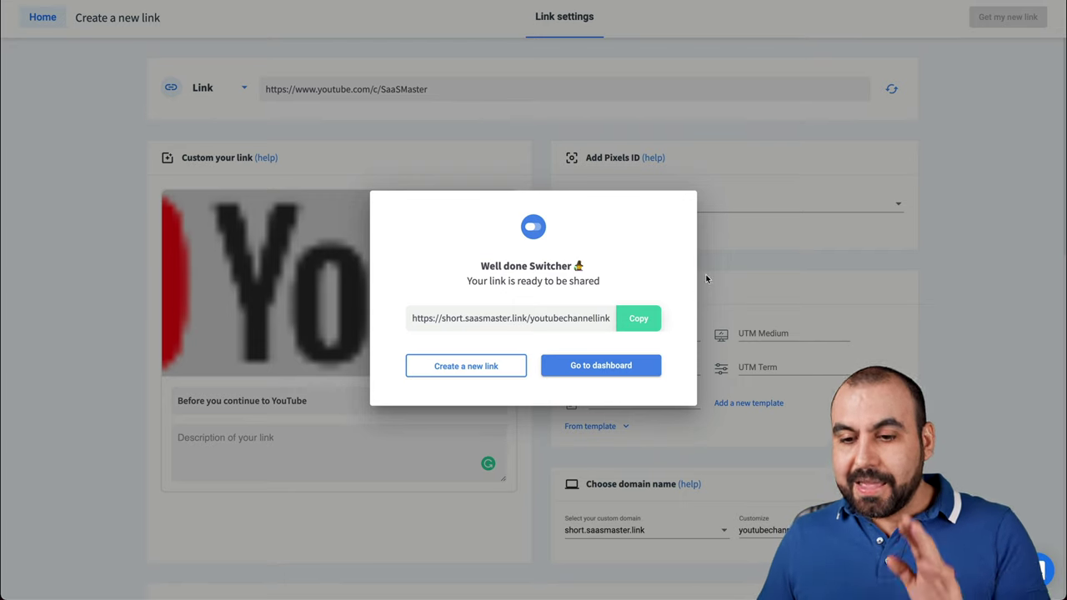
{"action": "left_click", "coordinate": [407, 69]}
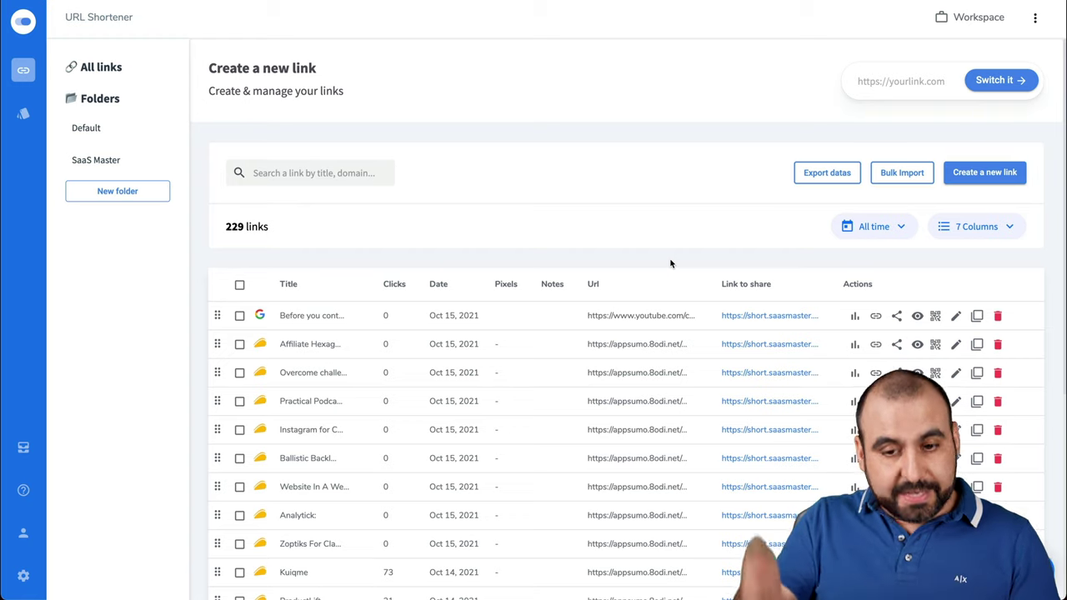
{"action": "left_click", "coordinate": [957, 317]}
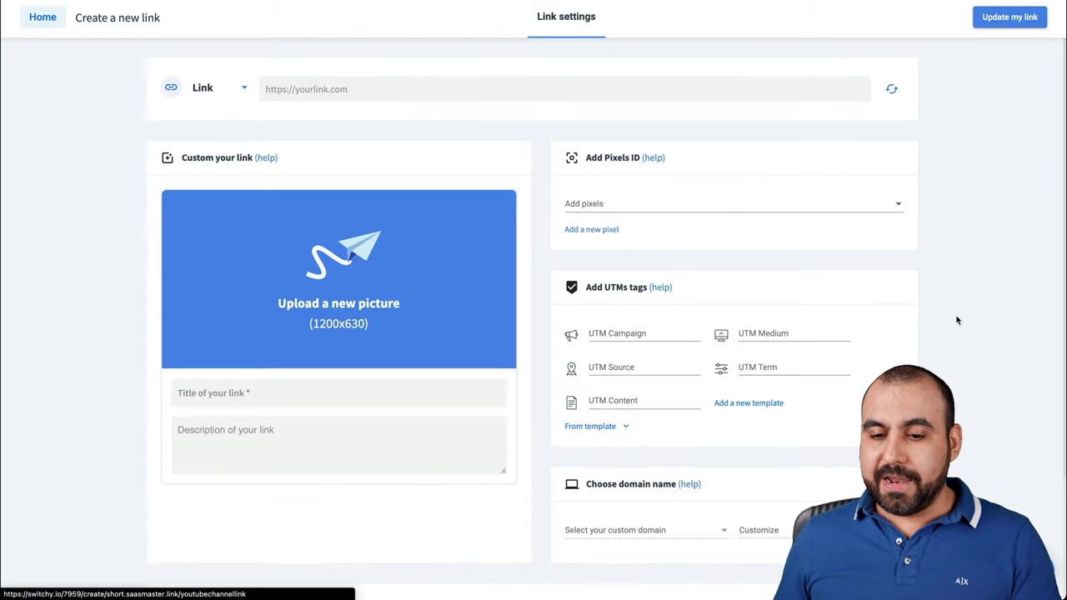
{"action": "mouse_move", "coordinate": [458, 92]}
{"action": "left_mouse_down"}
{"action": "mouse_move", "coordinate": [409, 91]}
{"action": "mouse_move", "coordinate": [446, 92]}
{"action": "left_mouse_up"}
{"action": "type", "text": "2"}
{"action": "left_click", "coordinate": [463, 122]}
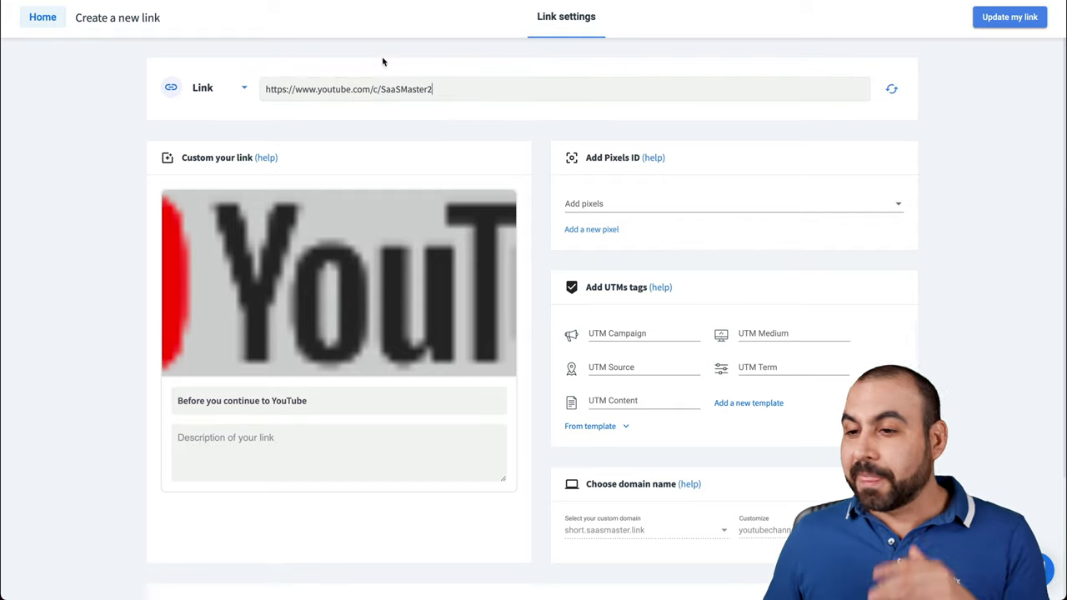
{"action": "left_click", "coordinate": [55, 19]}
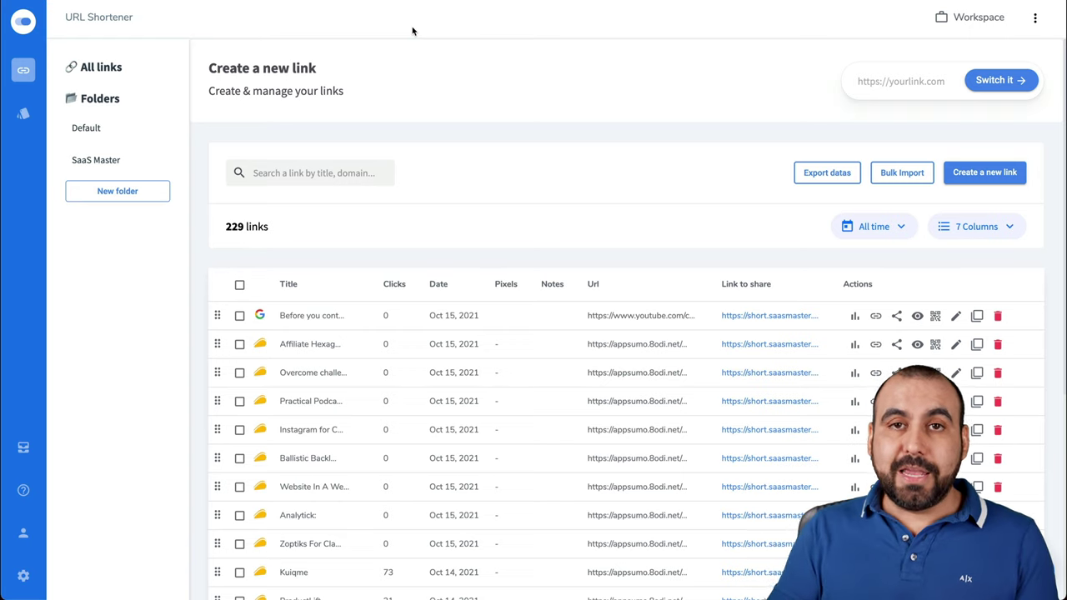
Go to the smartpages list and look over the design of the page titled "Smartpage Title"
{"action": "left_click", "coordinate": [26, 115]}
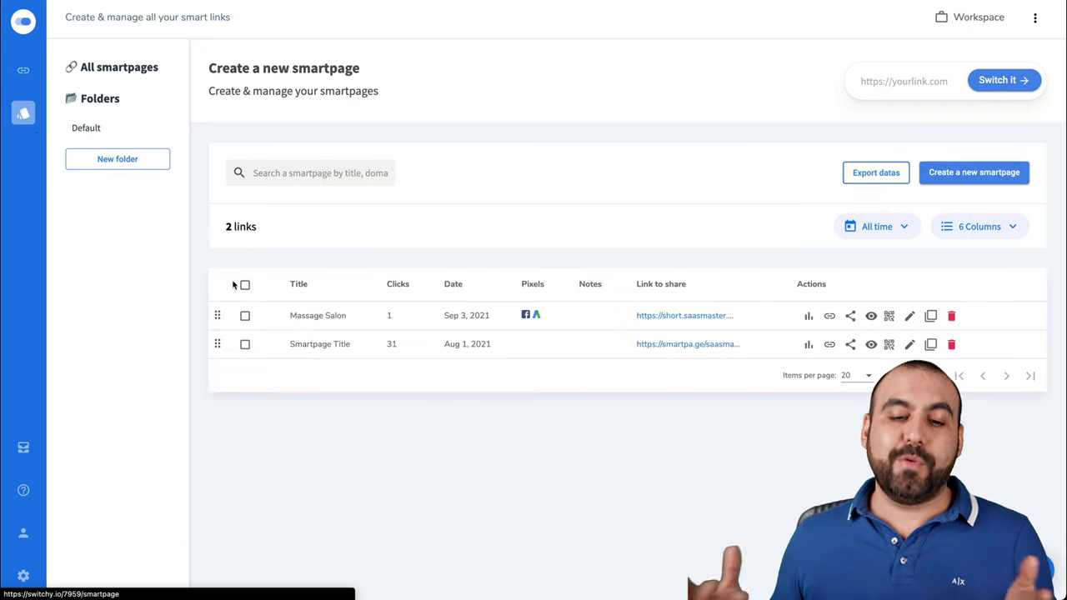
{"action": "left_click", "coordinate": [910, 345]}
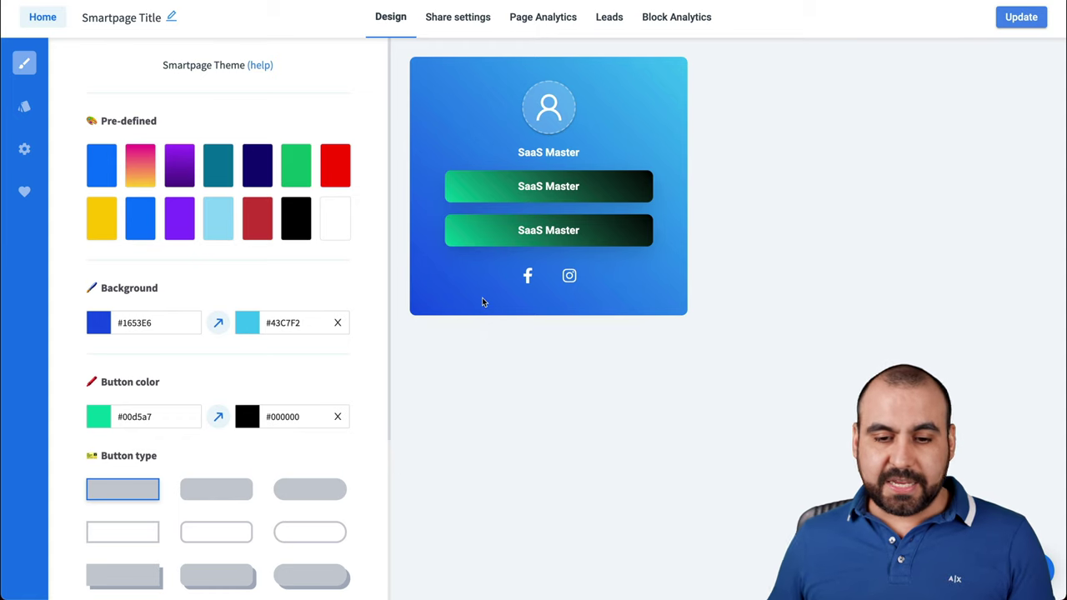
{"action": "key", "text": "alt+Left"}
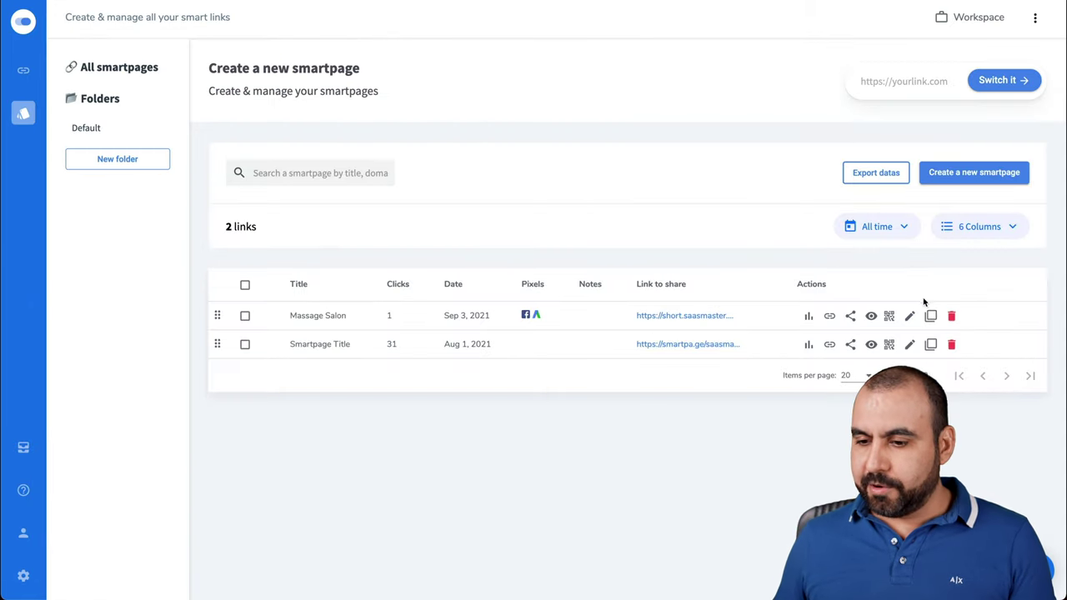
Open the Massage Salon smartpage and examine its preview blocks and its theme, button and font settings
{"action": "left_click", "coordinate": [909, 317]}
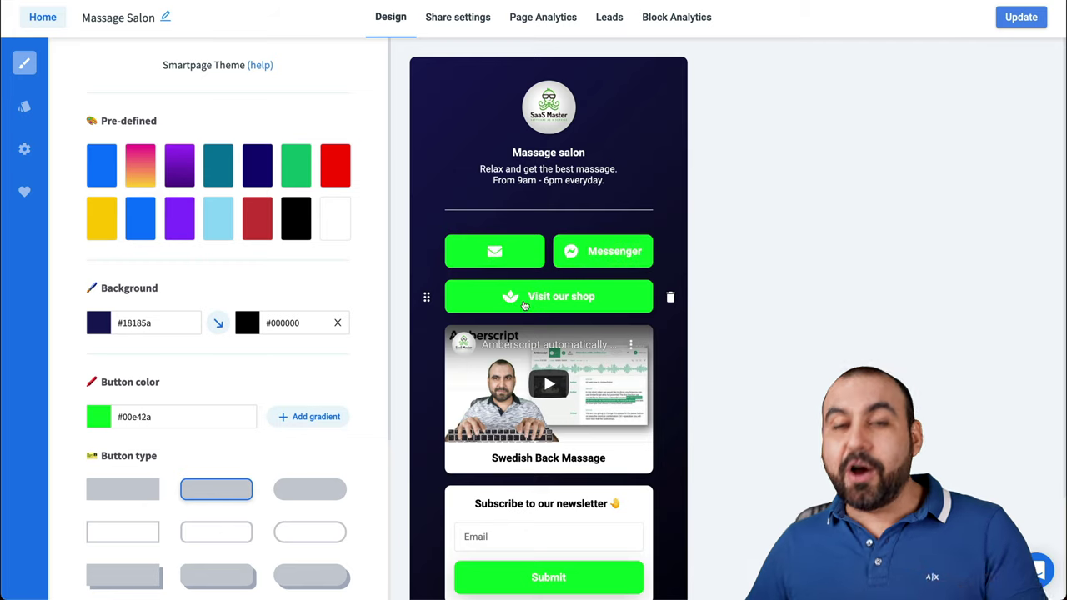
{"action": "scroll", "coordinate": [588, 276], "scroll_direction": "down", "scroll_amount": 2}
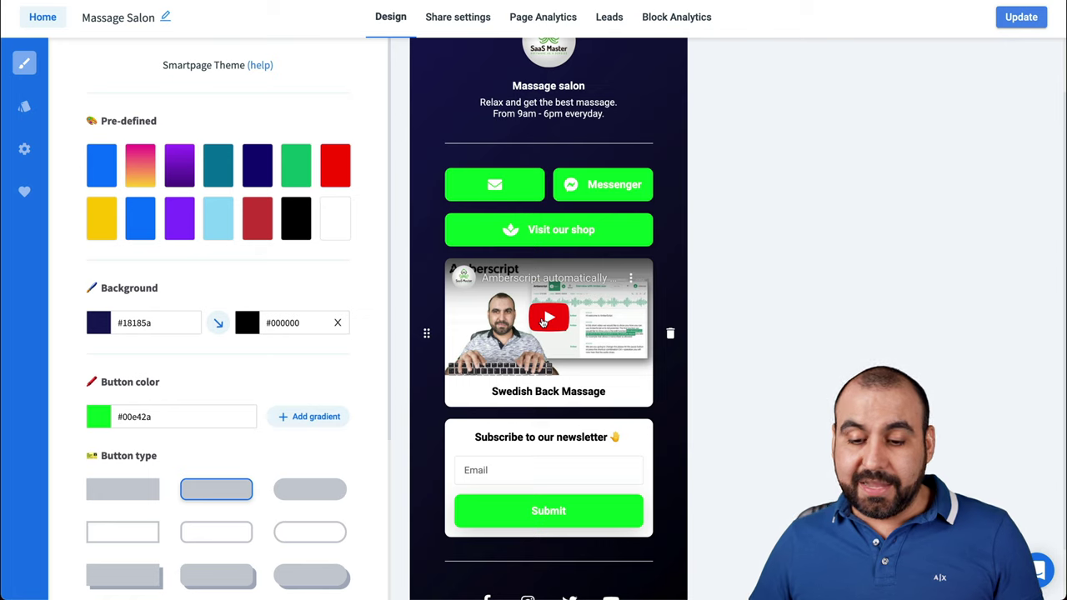
{"action": "scroll", "coordinate": [542, 322], "scroll_direction": "down", "scroll_amount": 2}
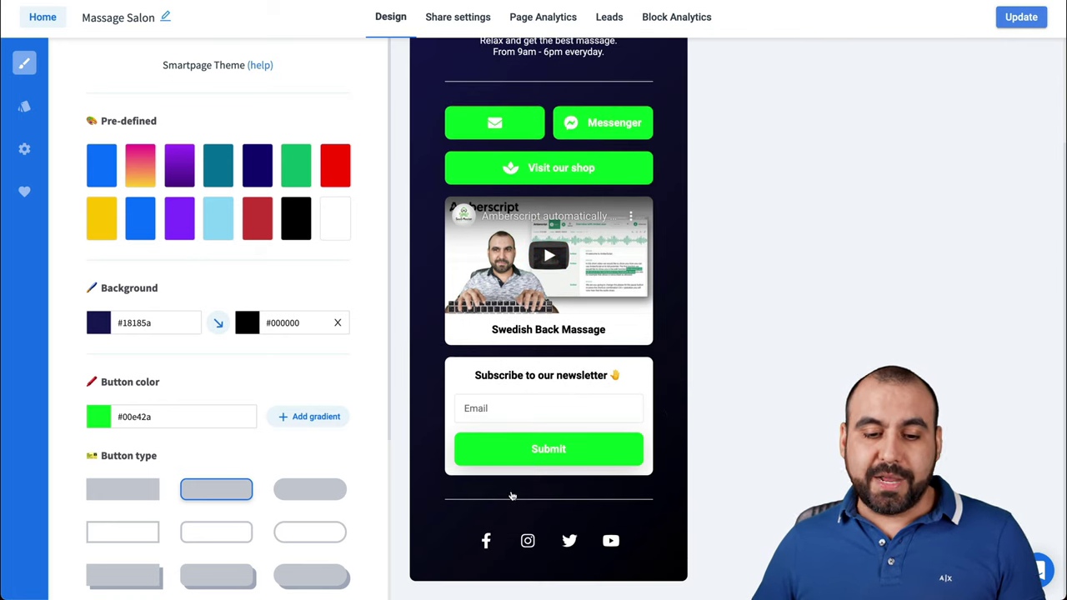
{"action": "scroll", "coordinate": [533, 400], "scroll_direction": "up", "scroll_amount": 4}
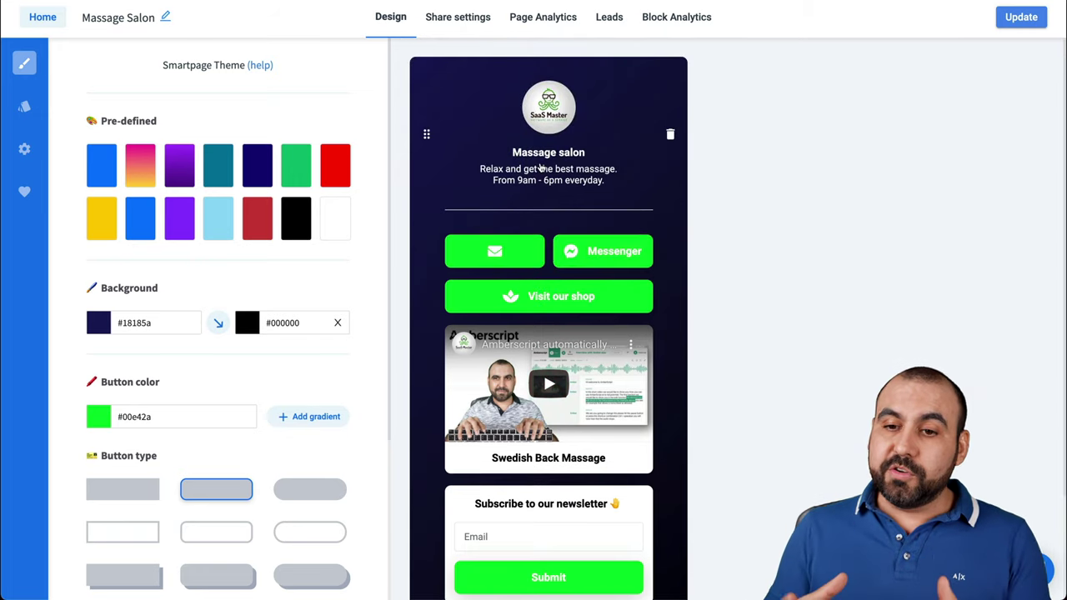
{"action": "scroll", "coordinate": [228, 394], "scroll_direction": "down", "scroll_amount": 3}
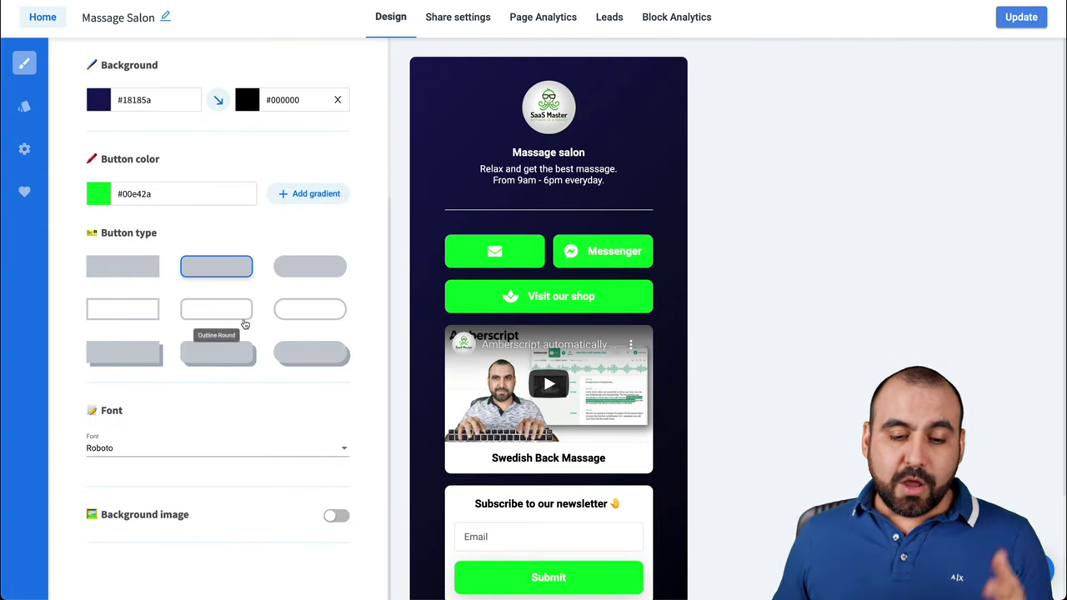
{"action": "scroll", "coordinate": [363, 92], "scroll_direction": "up", "scroll_amount": 3}
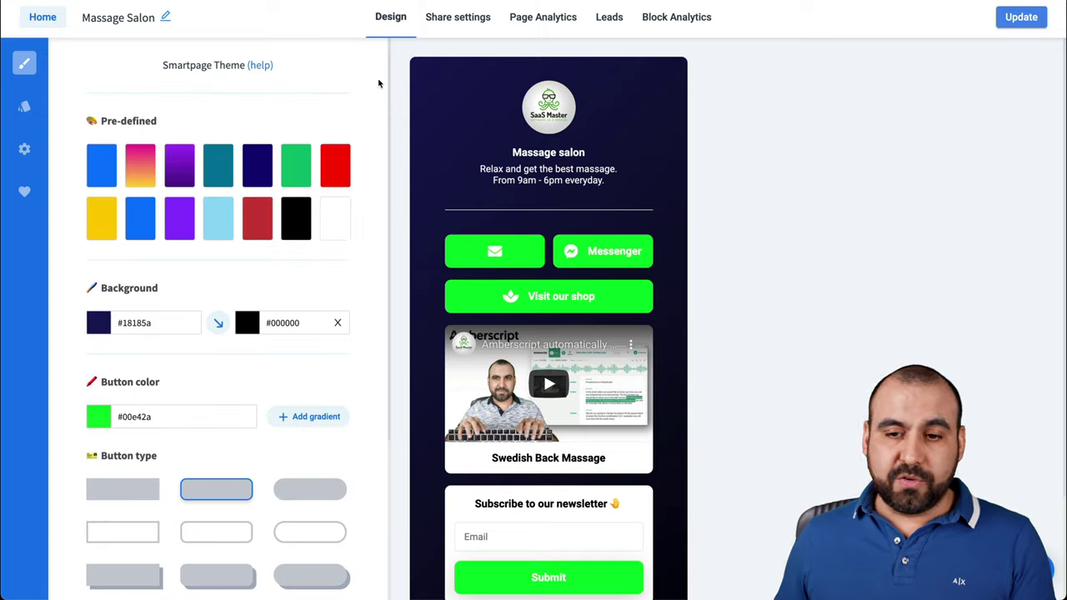
Review the Massage Salon smartpage's share settings, page analytics, leads and block analytics, and return to the home page
{"action": "left_click", "coordinate": [469, 21]}
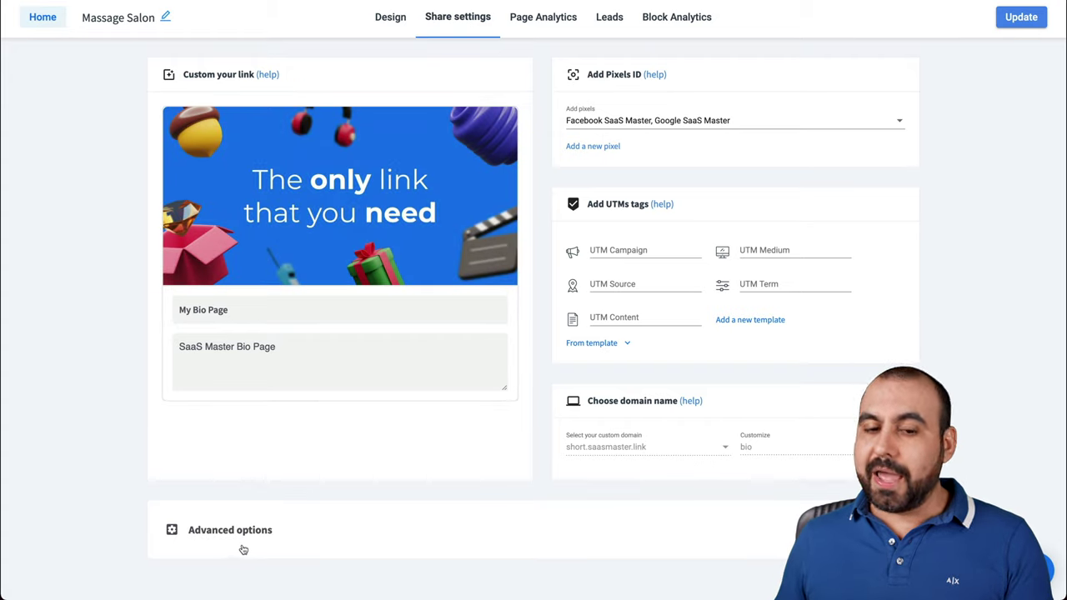
{"action": "left_click", "coordinate": [546, 27]}
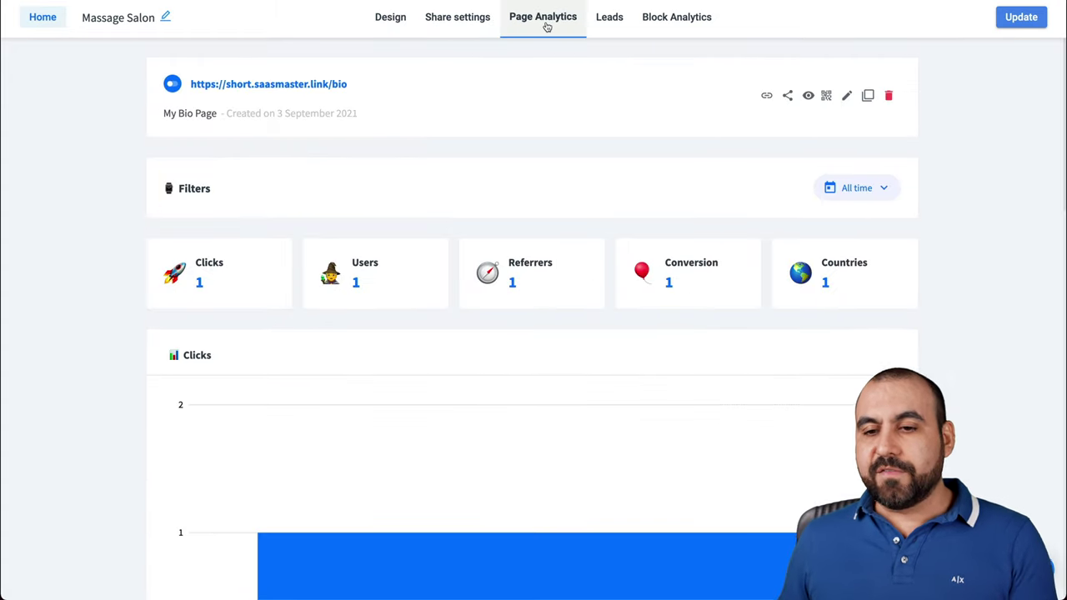
{"action": "left_click", "coordinate": [614, 21]}
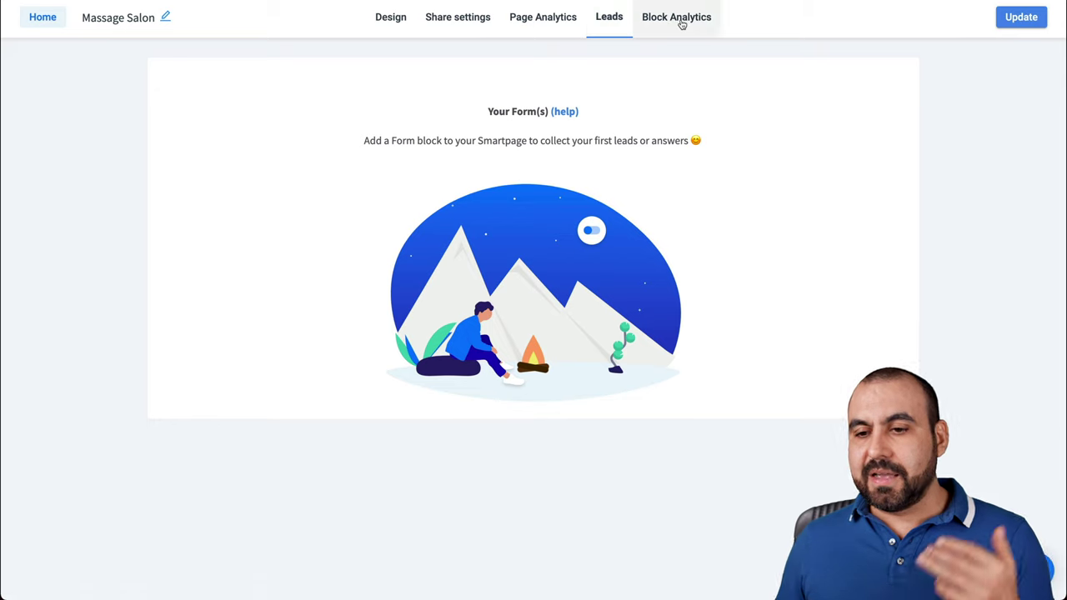
{"action": "left_click", "coordinate": [681, 23]}
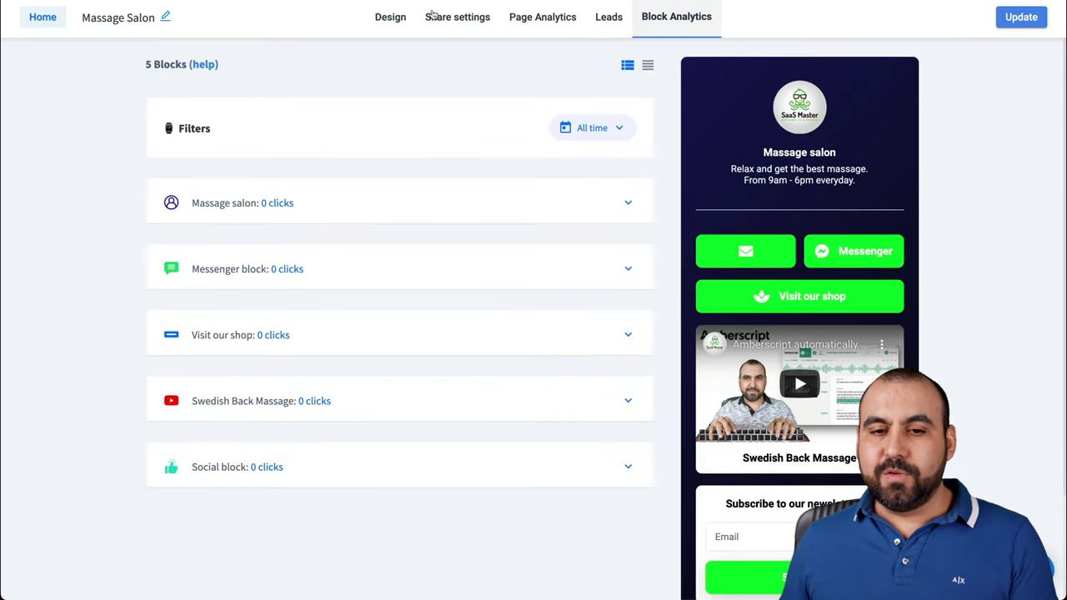
{"action": "left_click", "coordinate": [390, 18]}
{"action": "left_click", "coordinate": [40, 17]}
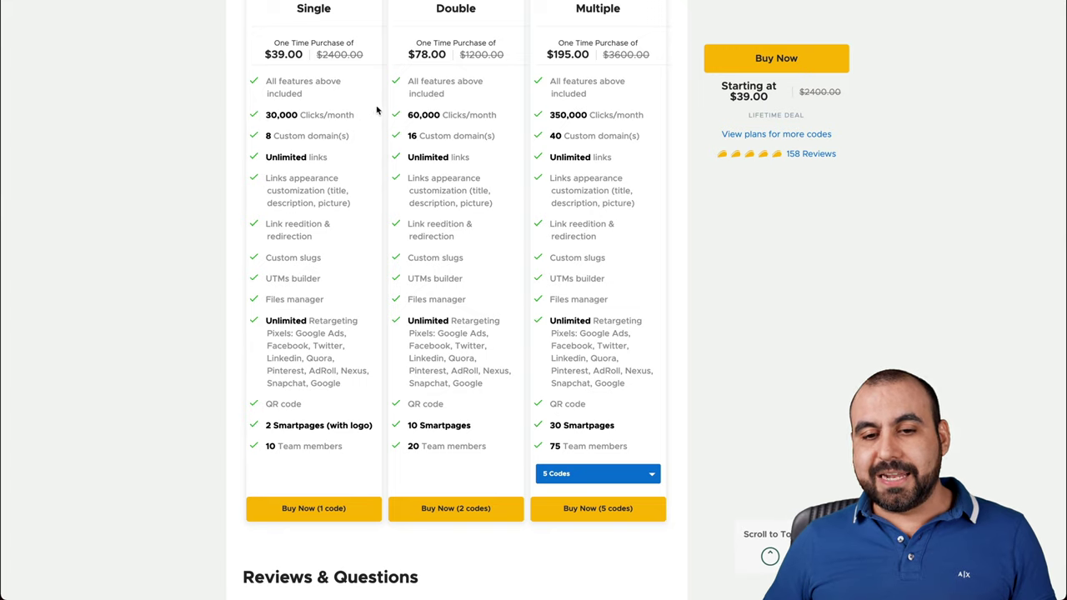
Highlight the Single plan's monthly click allowance on the lifetime deal's pricing page
{"action": "triple_click", "coordinate": [339, 114]}
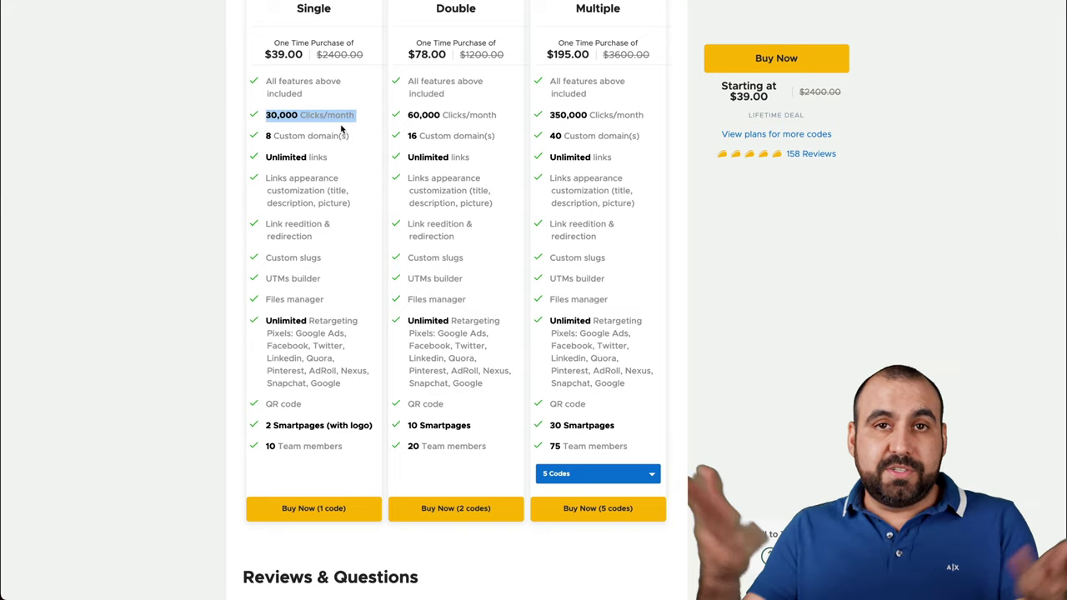
{"action": "left_click", "coordinate": [347, 129]}
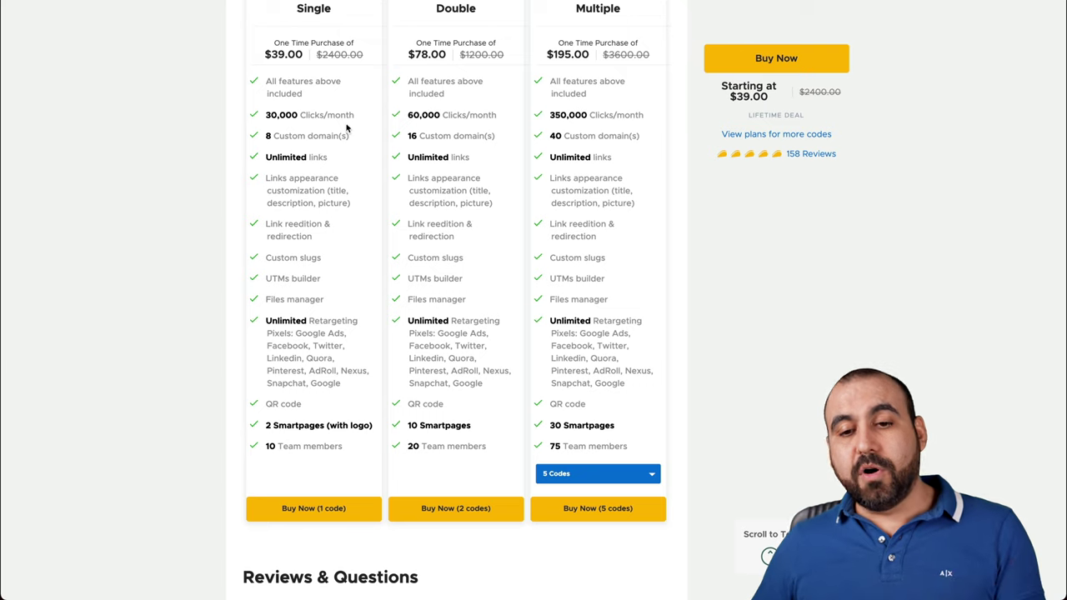